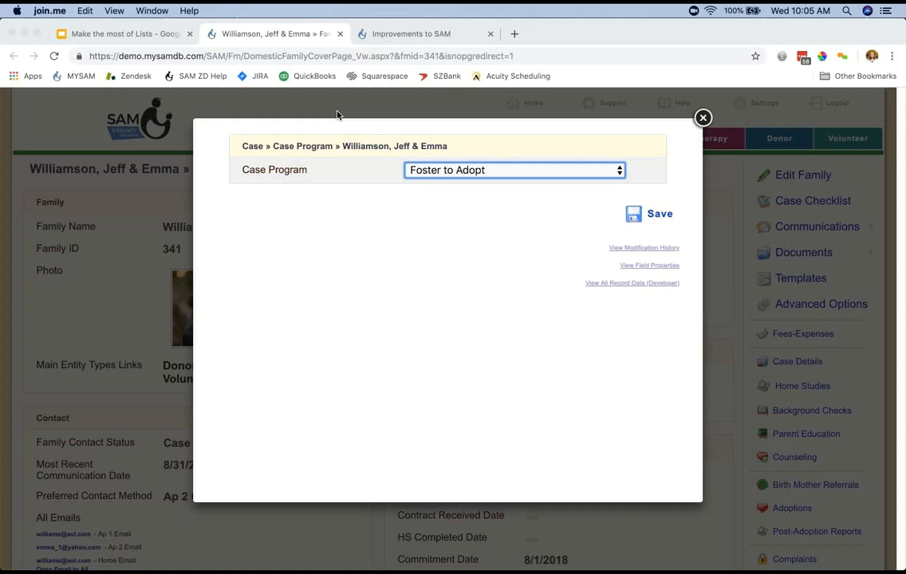
Open the field properties of the Case Program field from its edit pop-up on the family cover page.
click(337, 115)
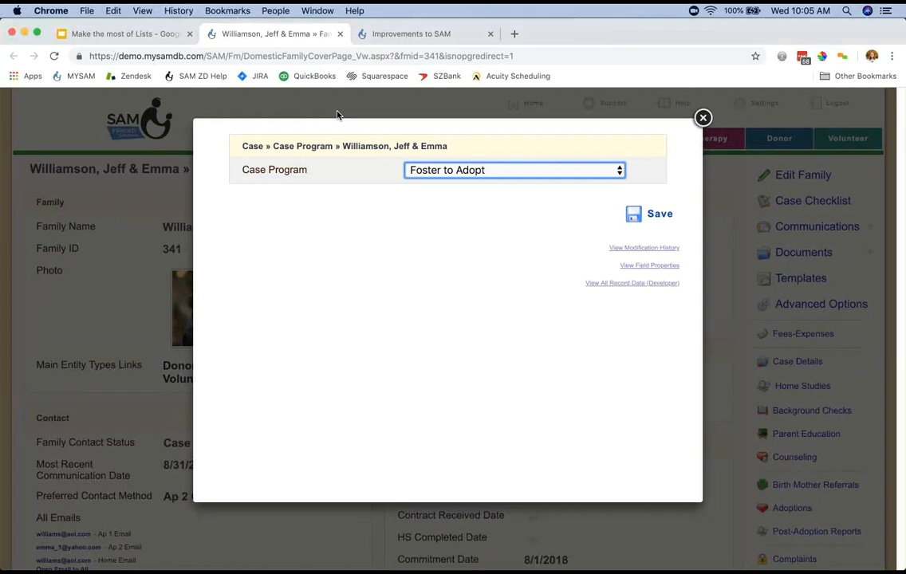
click(650, 266)
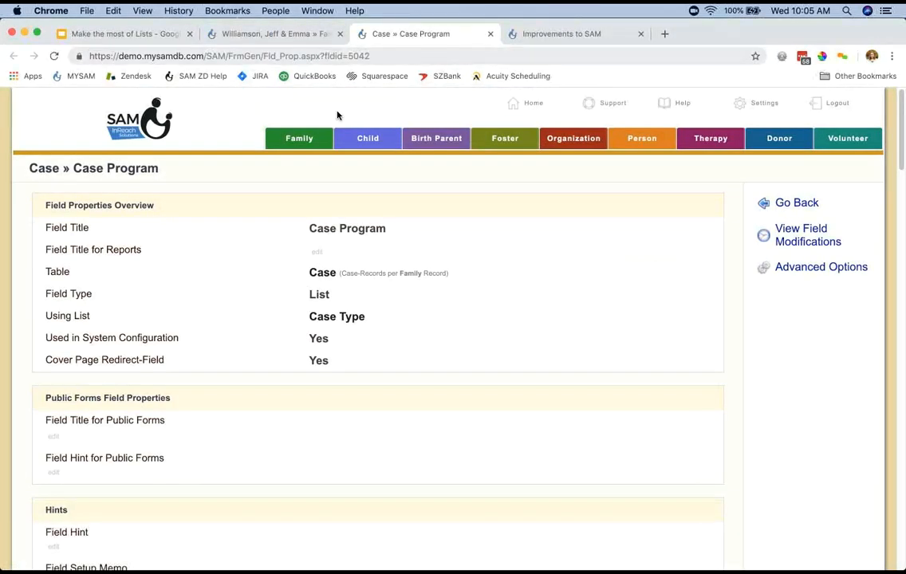
key(super+Tab)
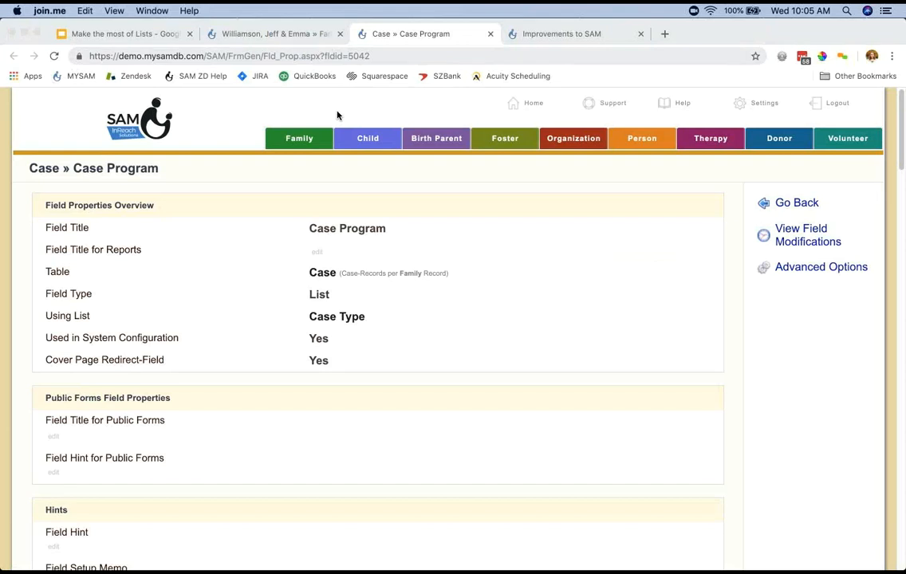
key(super+Tab)
key(ctrl+shift+Tab)
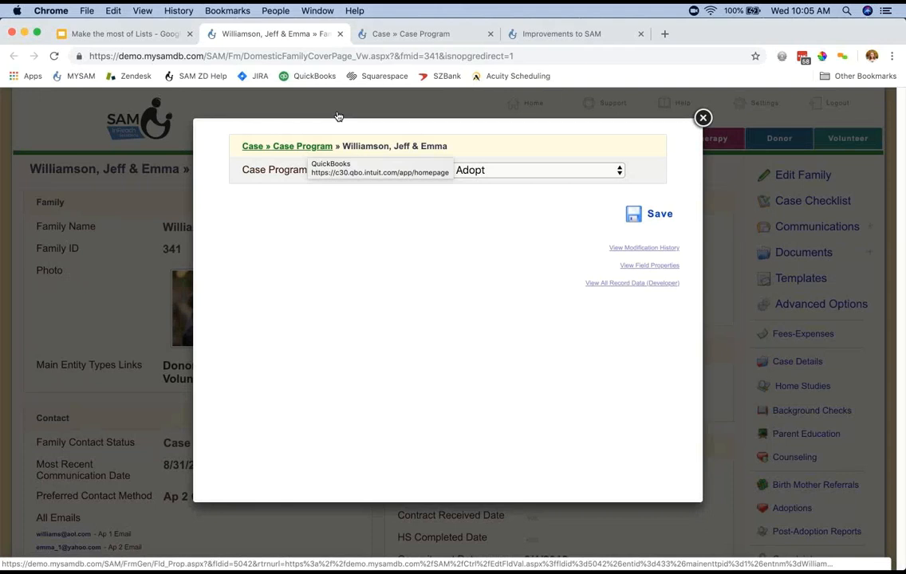
click(308, 147)
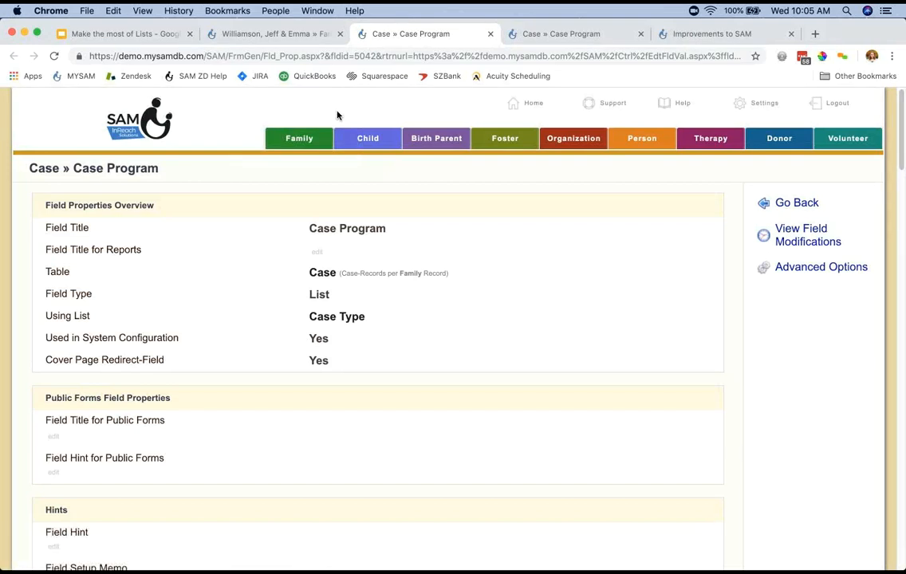
Check the Case Program field's type and assigned list, and view the items of the Case Type list.
drag(46, 294, 329, 295)
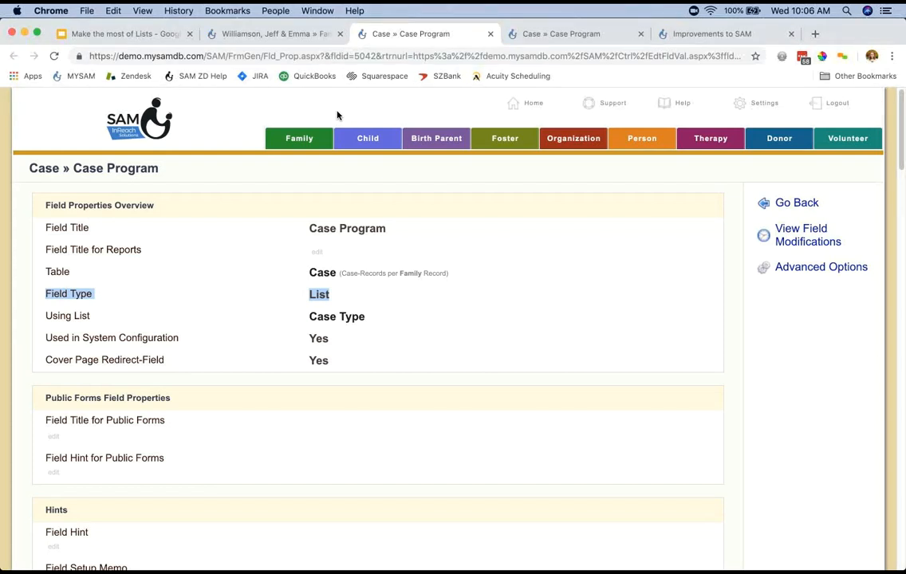
drag(45, 316, 90, 316)
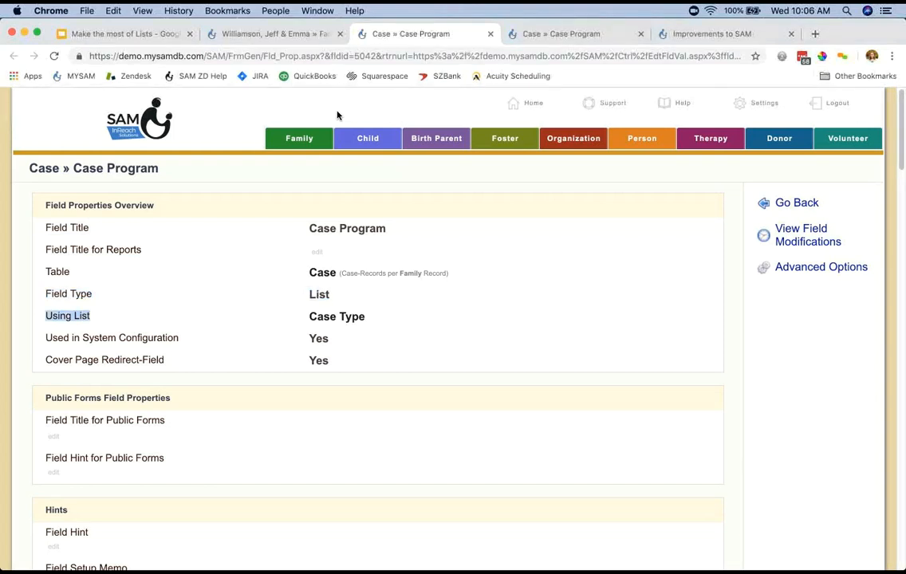
drag(309, 317, 366, 317)
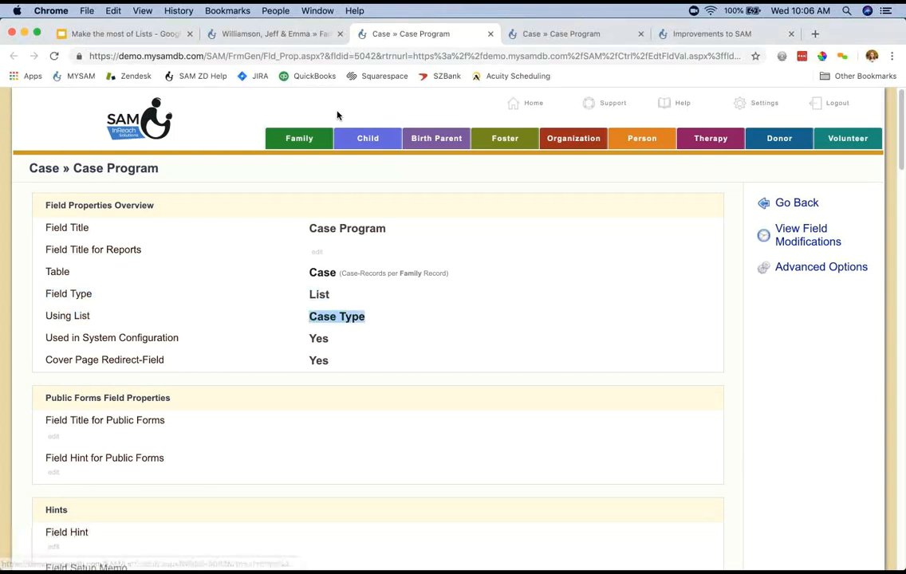
click(391, 317)
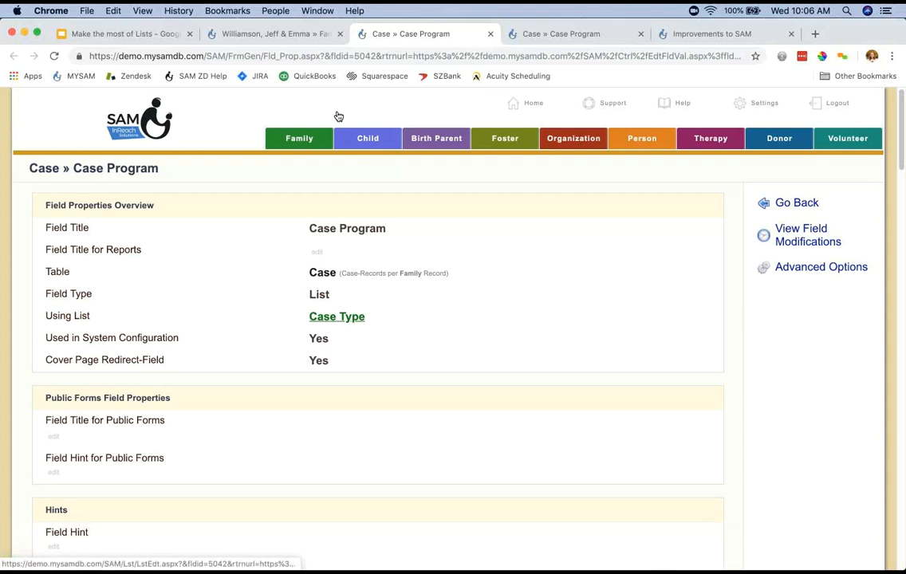
click(337, 316)
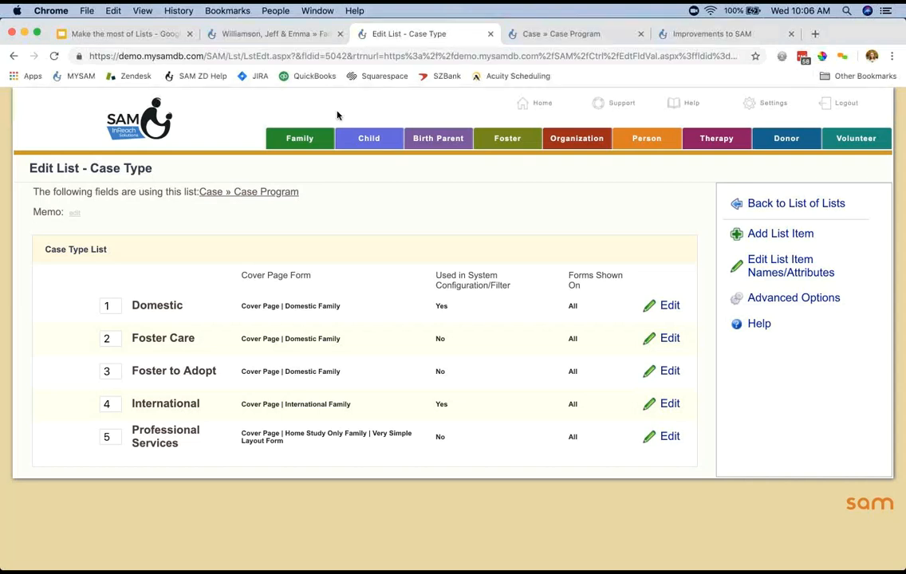
key(super+w)
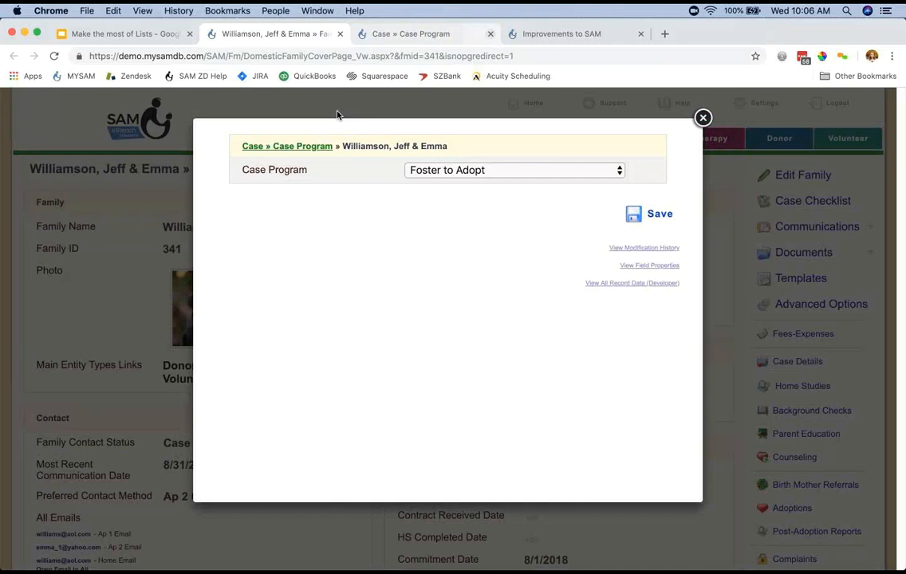
key(super+w)
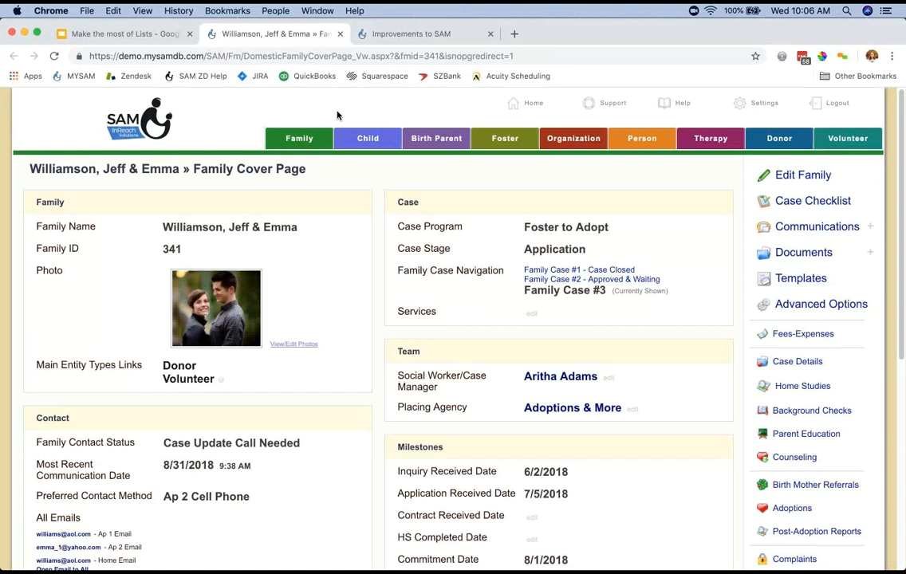
Open the family record for editing and view the list behind the Ap 1 Name Prefix field.
click(804, 175)
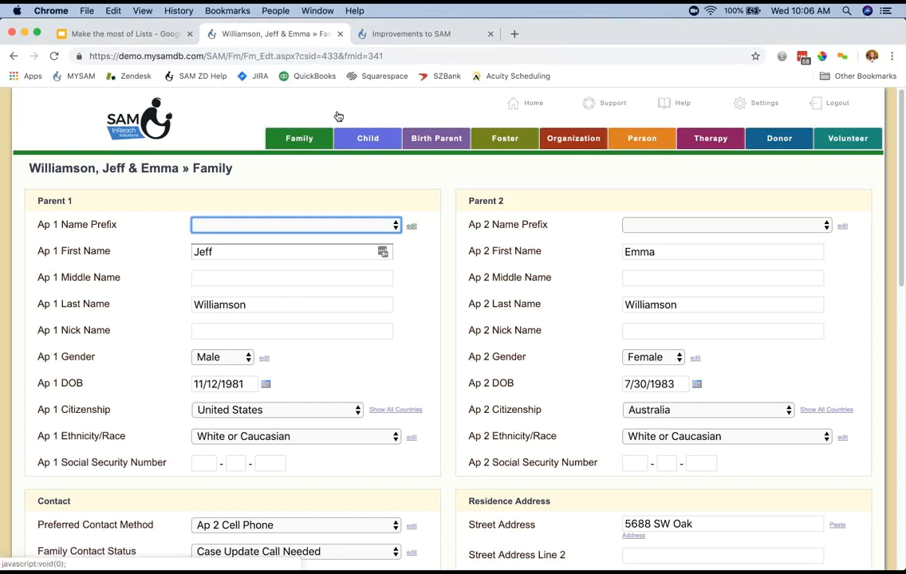
click(412, 226)
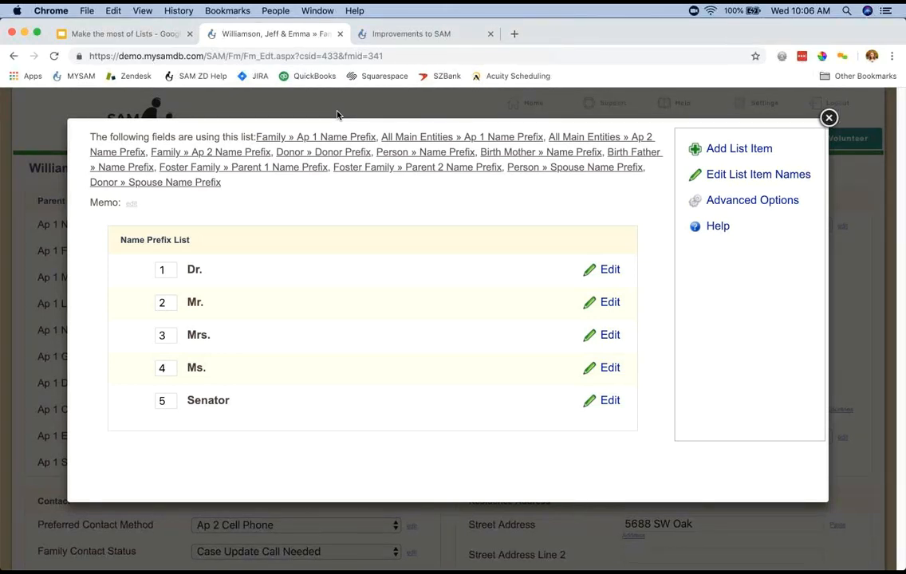
click(337, 116)
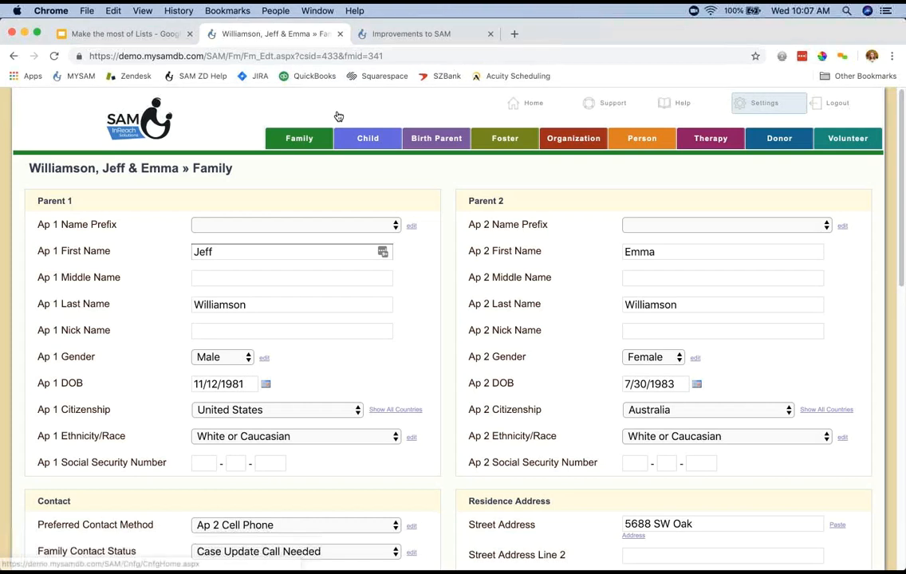
View the overview of all lists in the system settings and return to the family cover page.
click(764, 104)
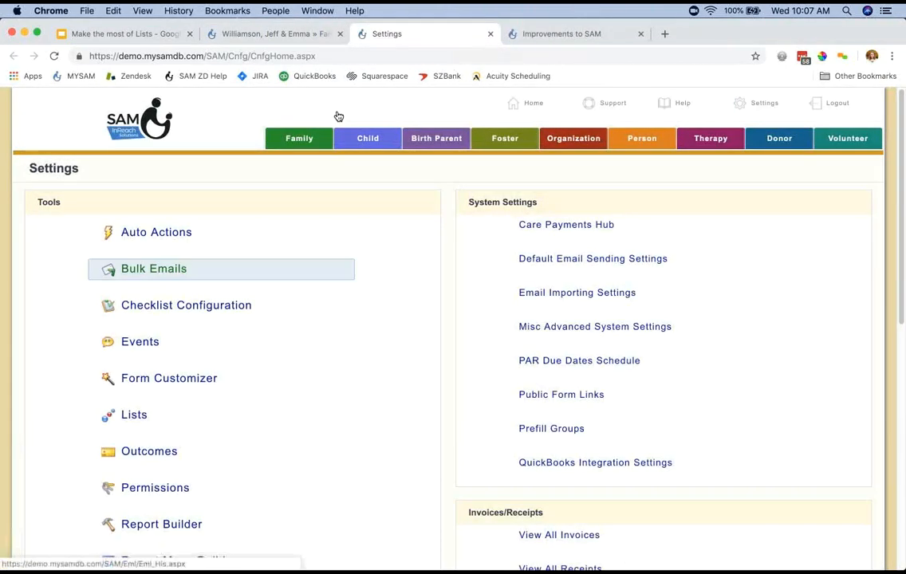
scroll(339, 117, down, 2)
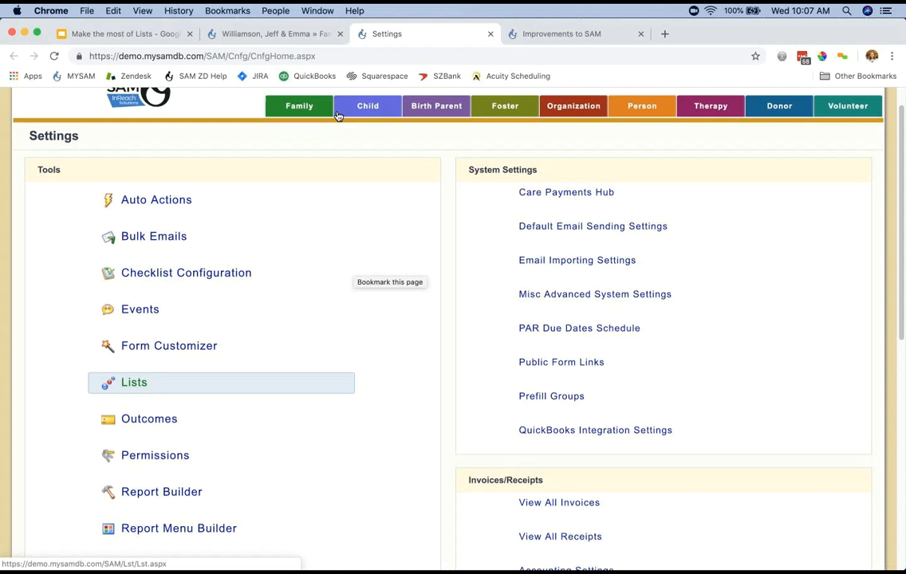
click(135, 383)
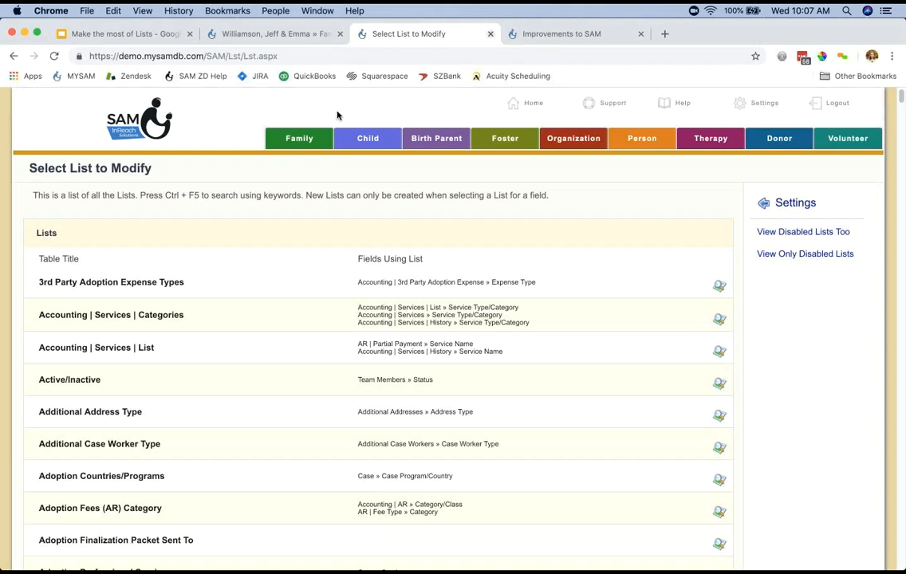
key(super+w)
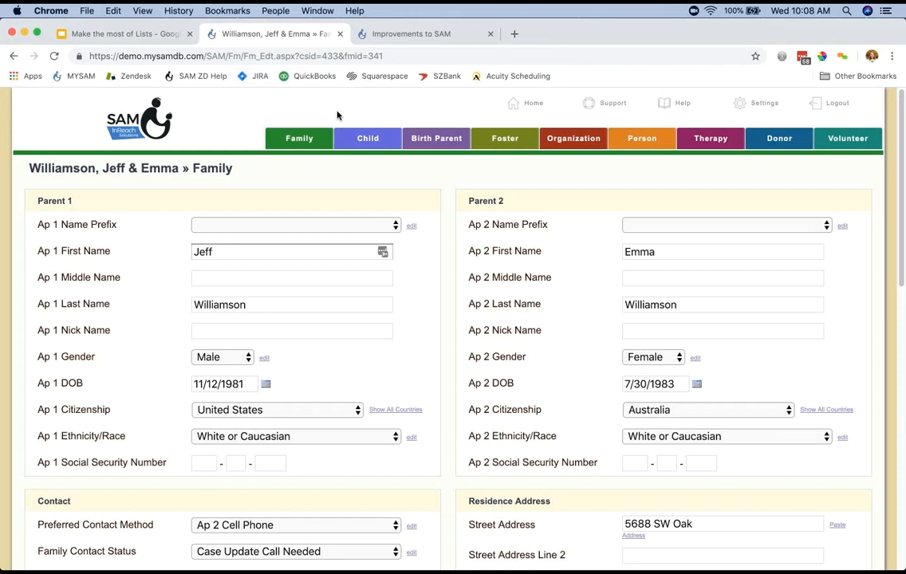
key(super+bracketleft)
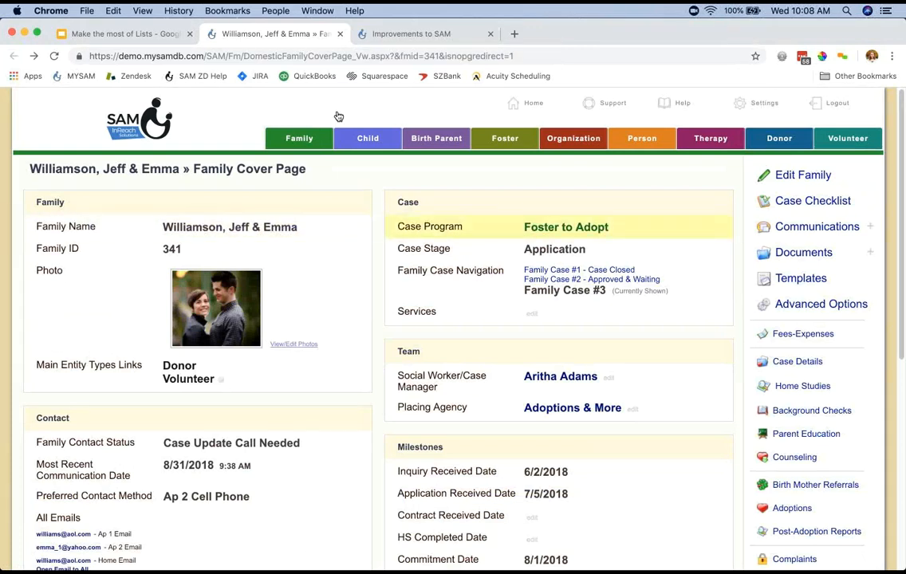
click(566, 228)
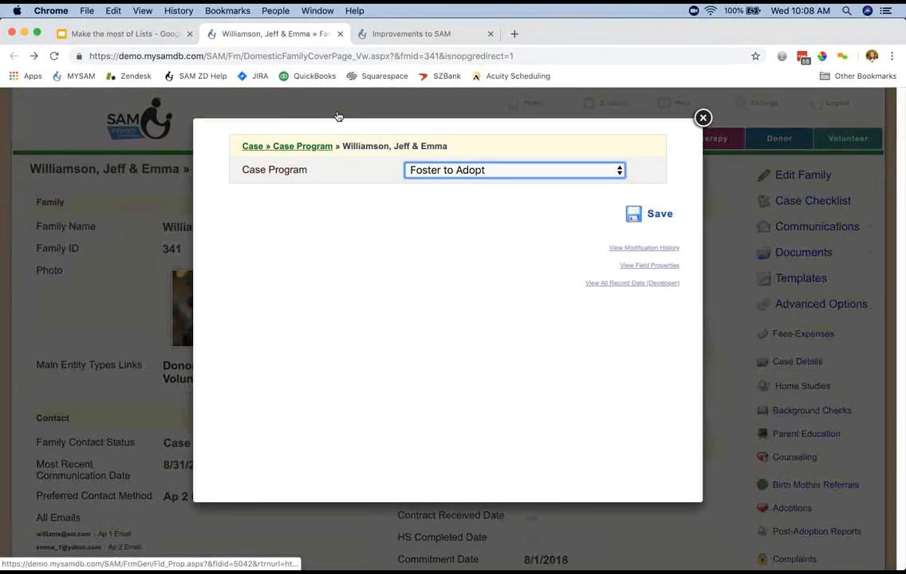
click(650, 265)
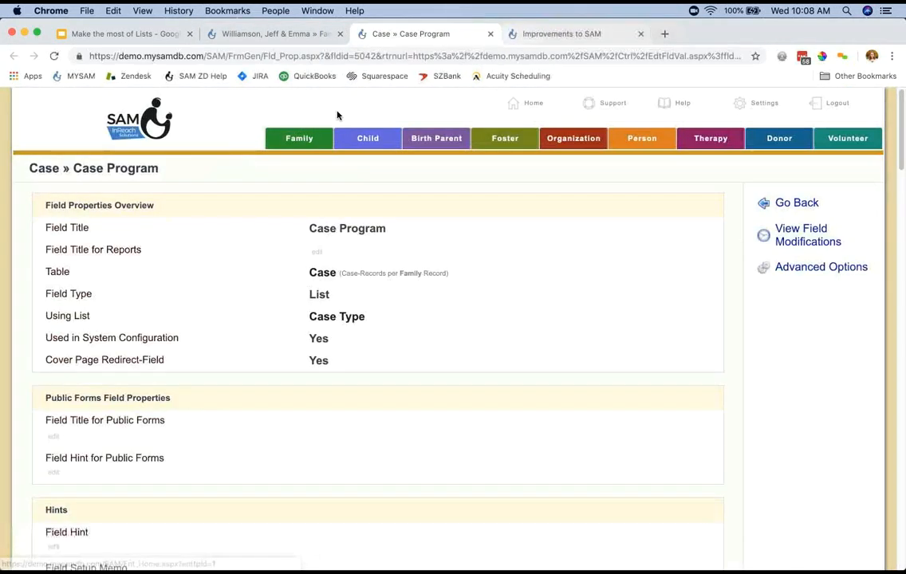
click(491, 34)
click(704, 117)
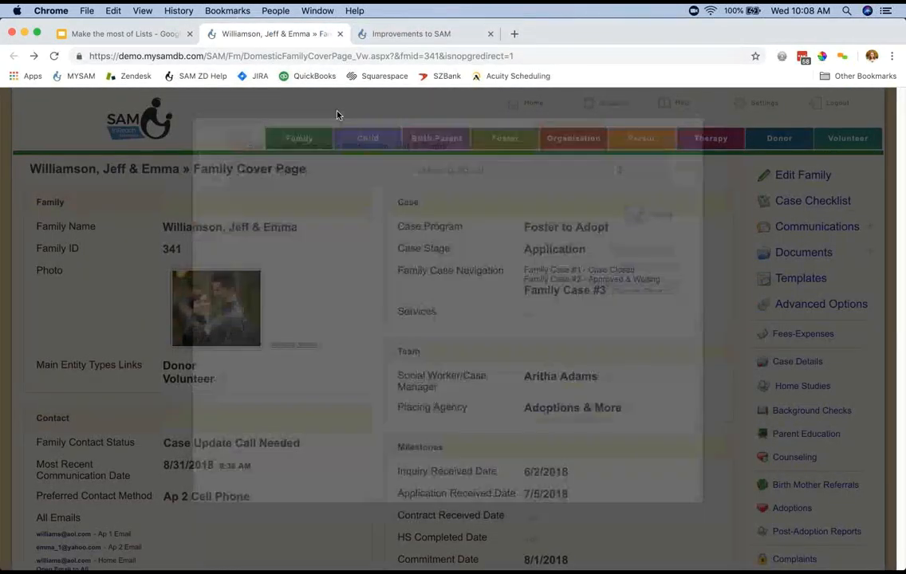
Open the Case Stage list for editing through the field properties of the family's Case Stage field.
click(554, 249)
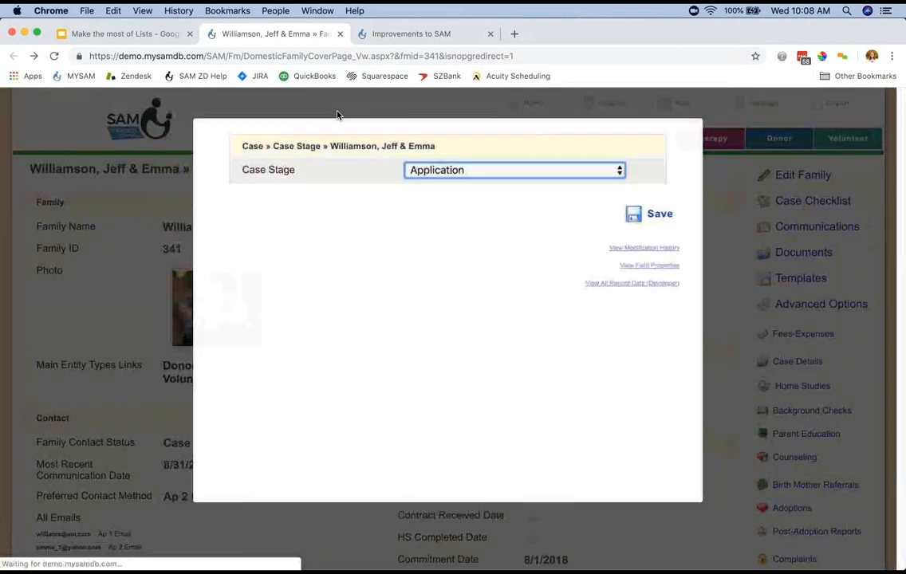
click(649, 265)
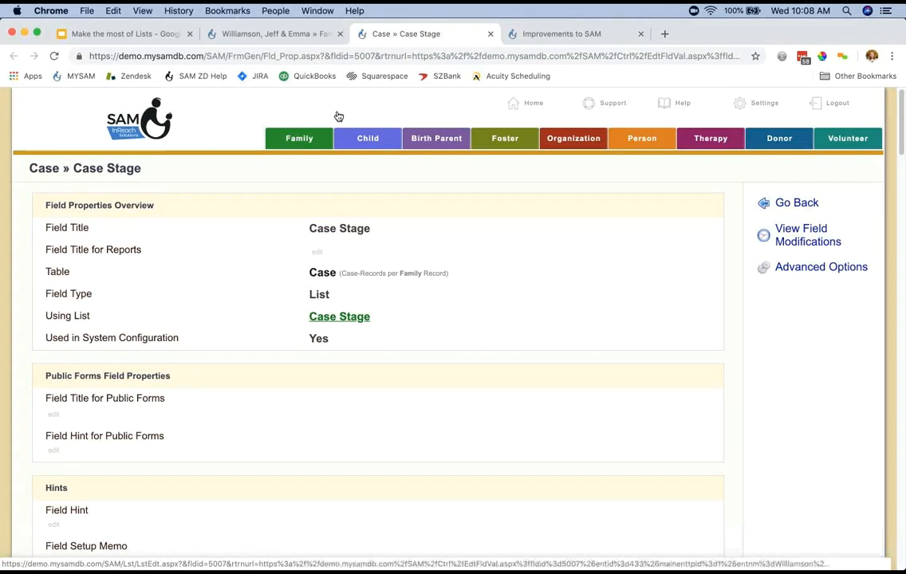
click(339, 317)
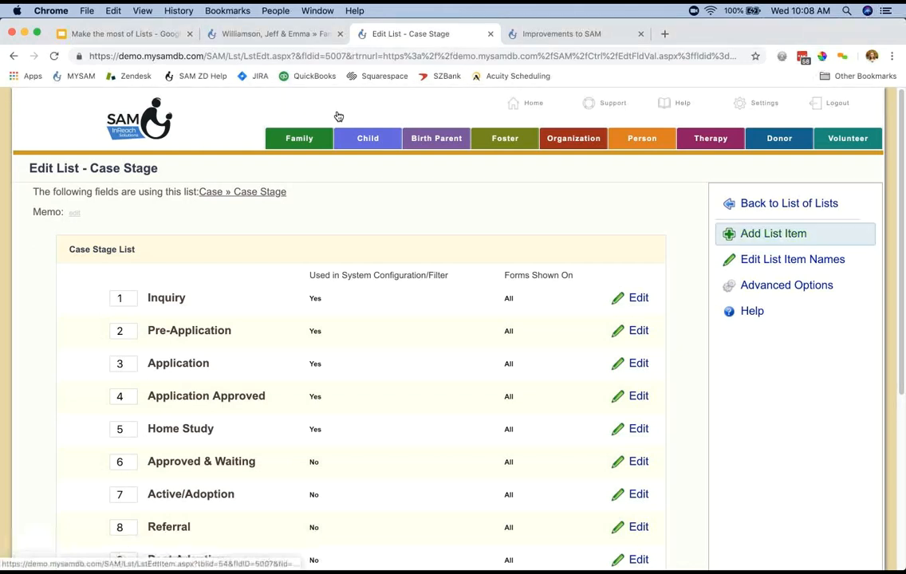
Add a new item named Withdrawn to the Case Stage list and check its place in the list.
click(774, 234)
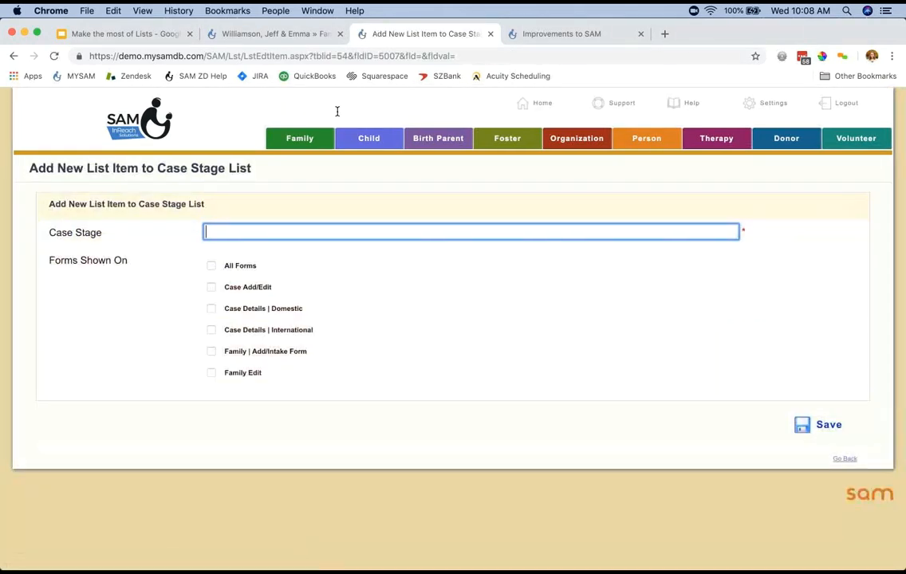
text(Withdrawn)
key(Return)
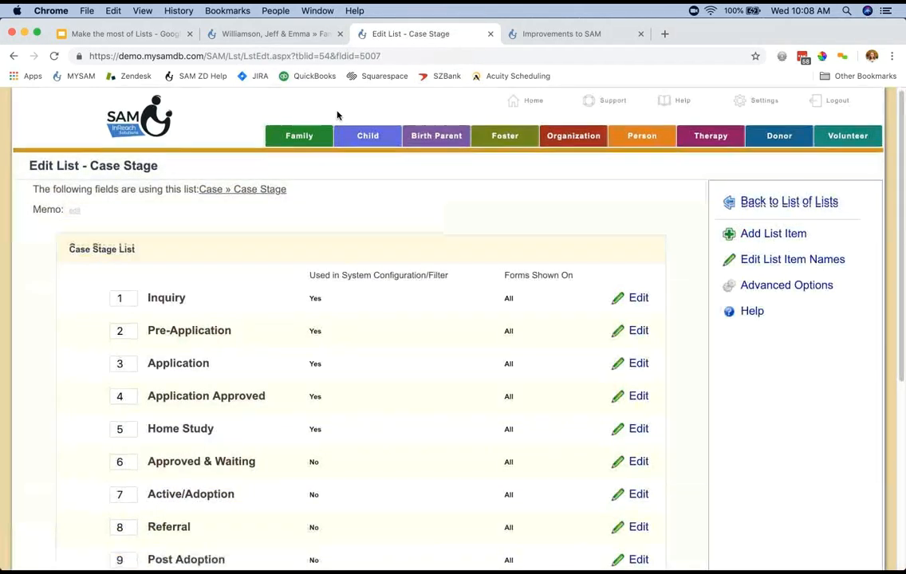
scroll(337, 115, down, 5)
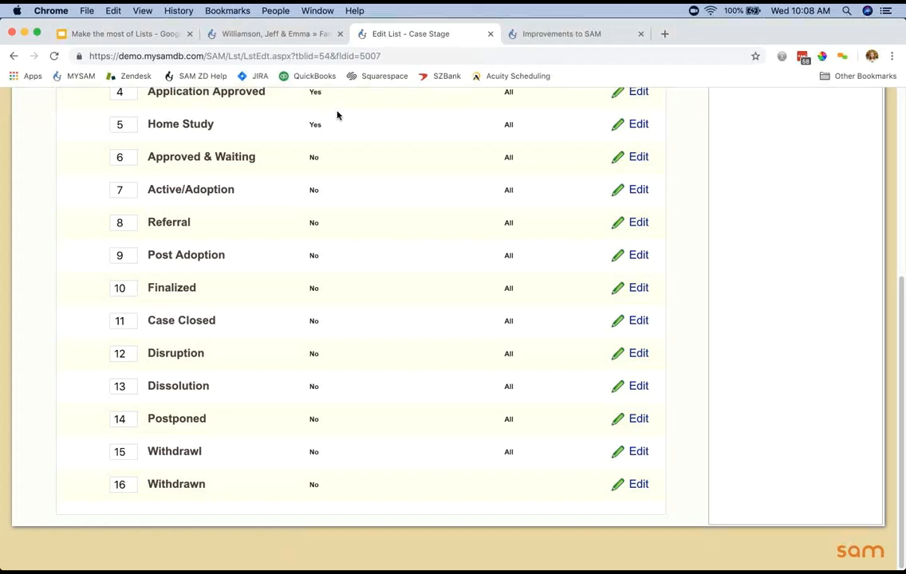
scroll(337, 115, up, 5)
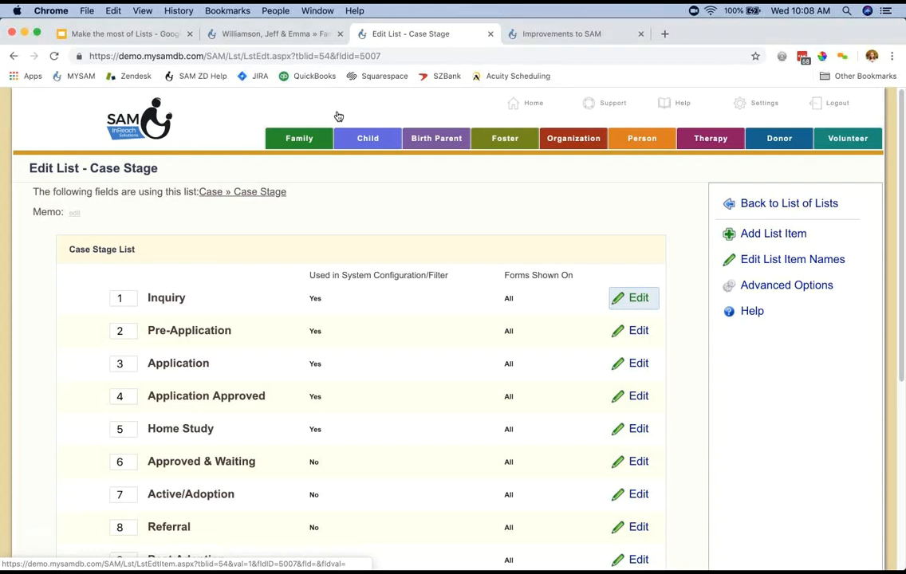
Rename the Inquiry case stage to Intake, also show it on the Case Details | International form, and save.
click(634, 298)
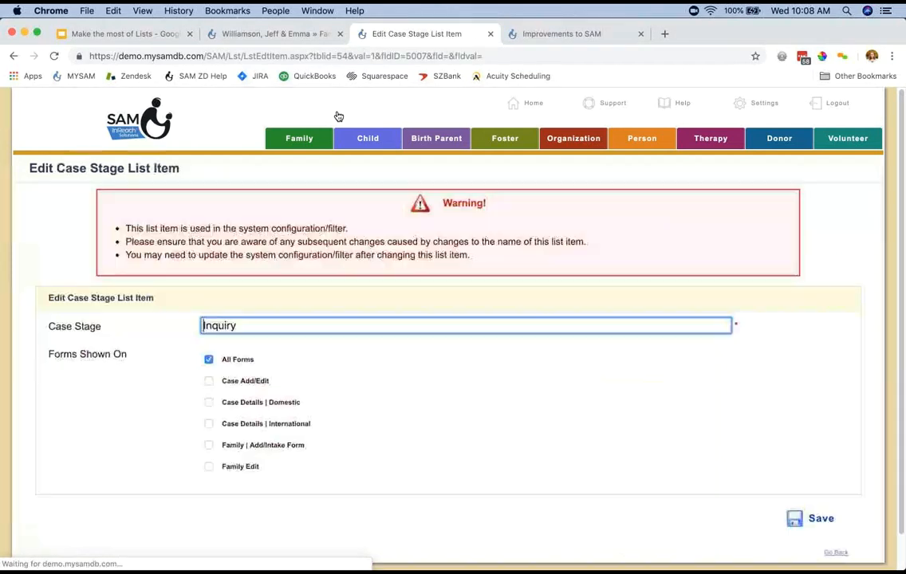
key(super+a)
text(Intake)
click(209, 424)
click(811, 519)
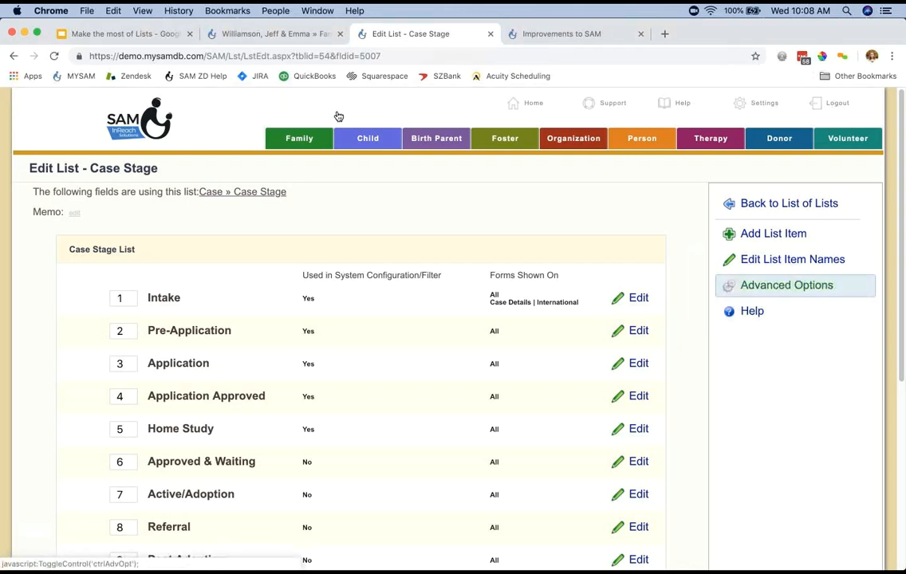
Open the default item settings of the Case Stage list and check which item is marked as the default.
click(786, 286)
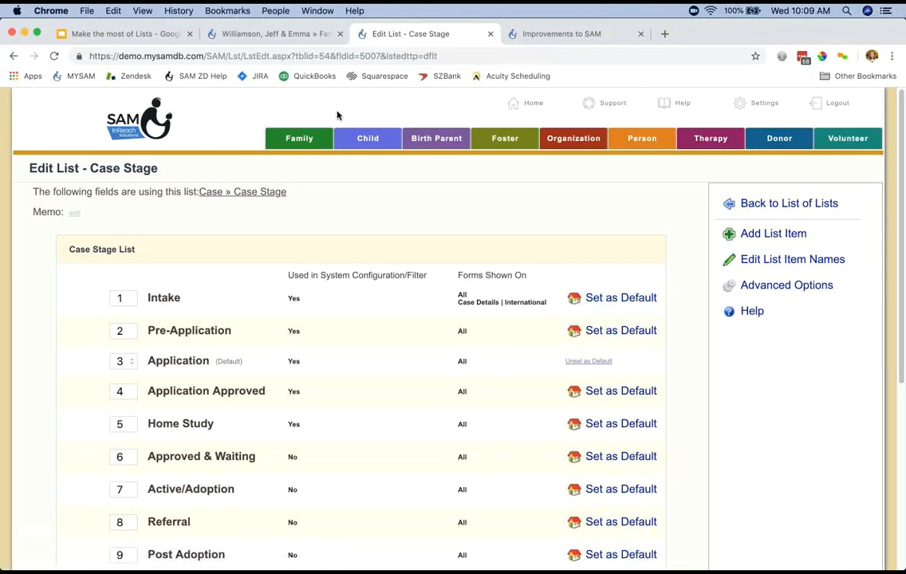
drag(163, 362, 209, 361)
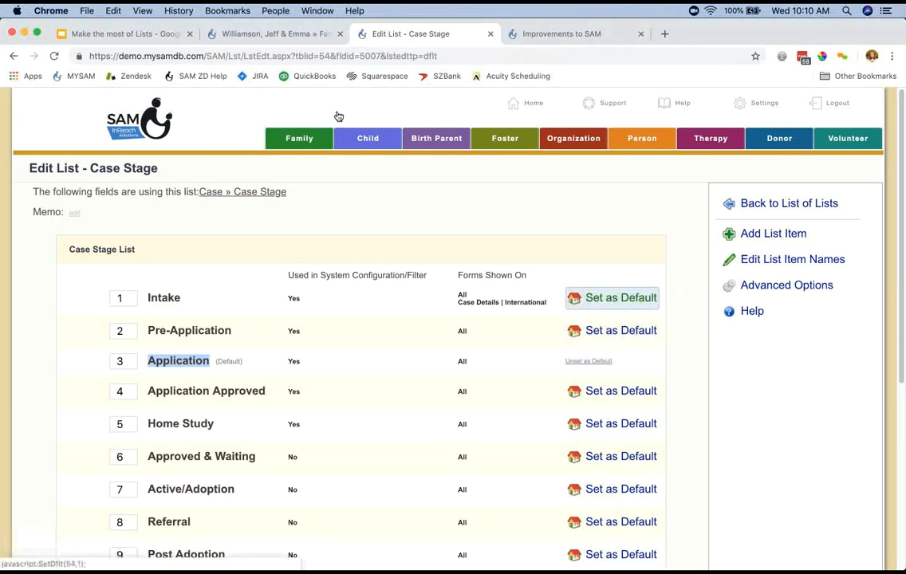
Disable the Withdrawn item in the Case Stage list and enable it again.
click(787, 285)
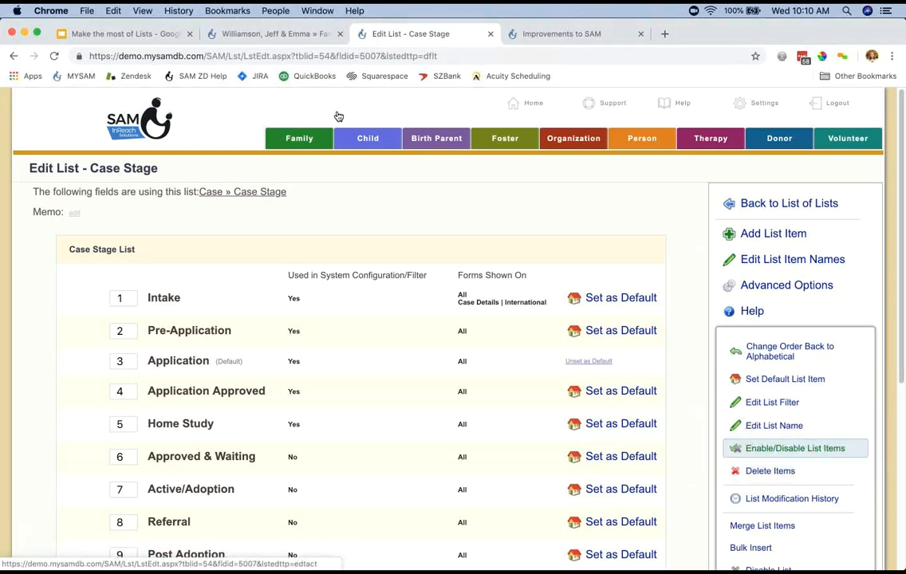
click(794, 449)
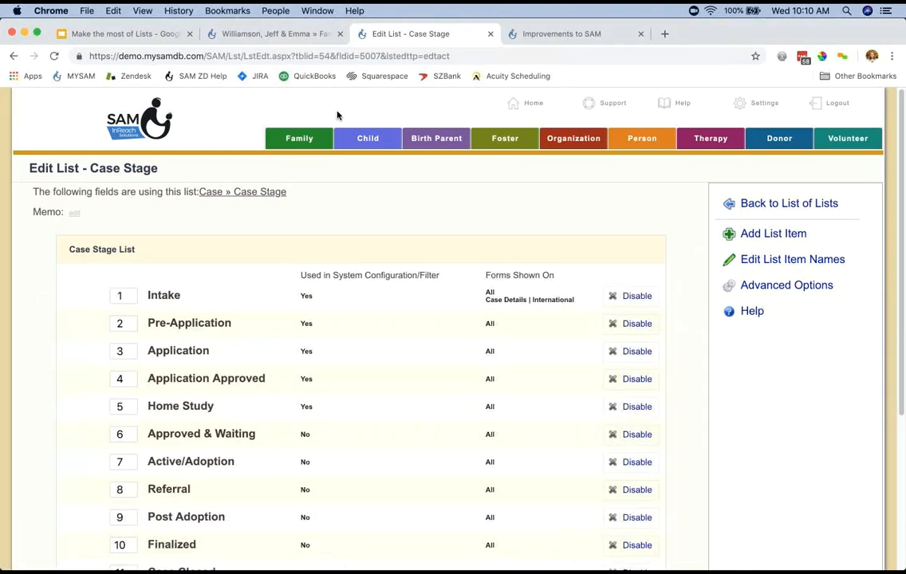
scroll(337, 115, down, 5)
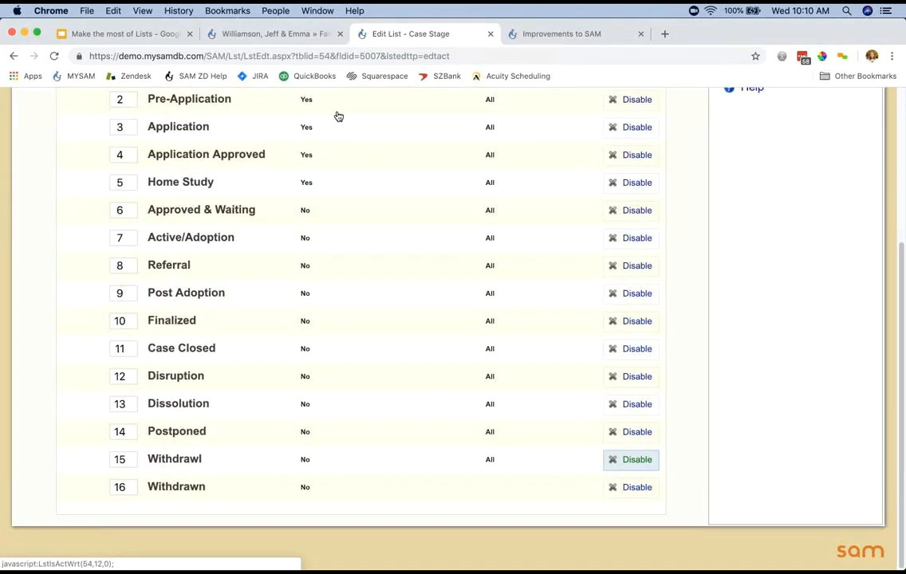
key(Tab)
key(Return)
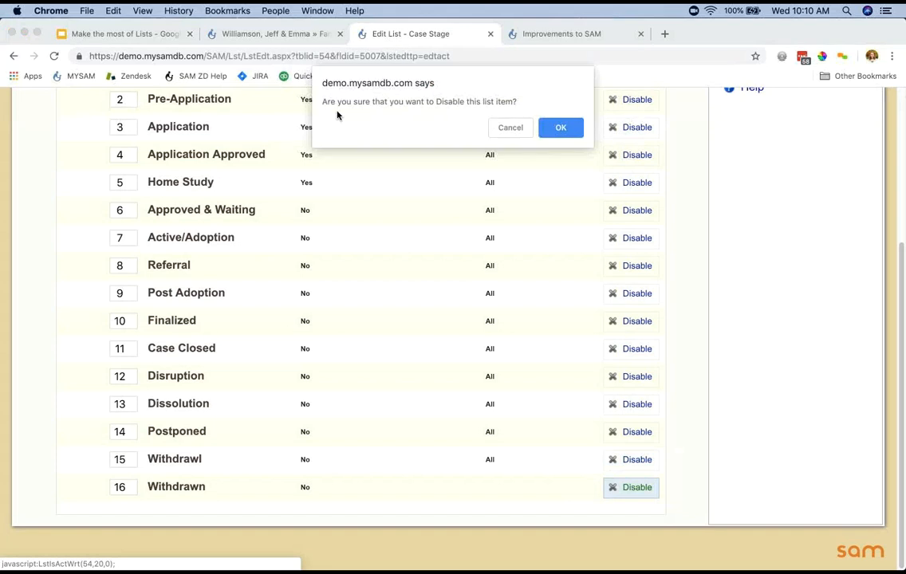
key(Return)
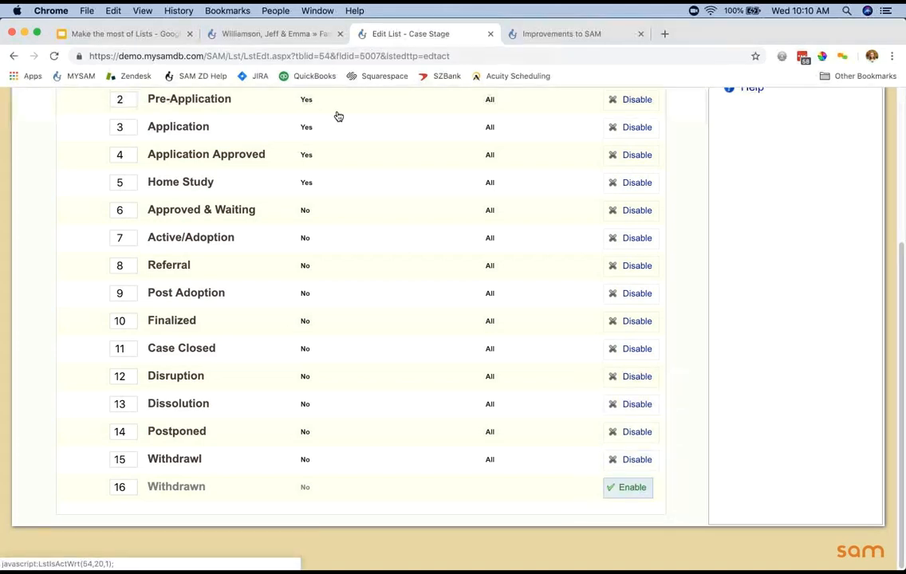
key(Return)
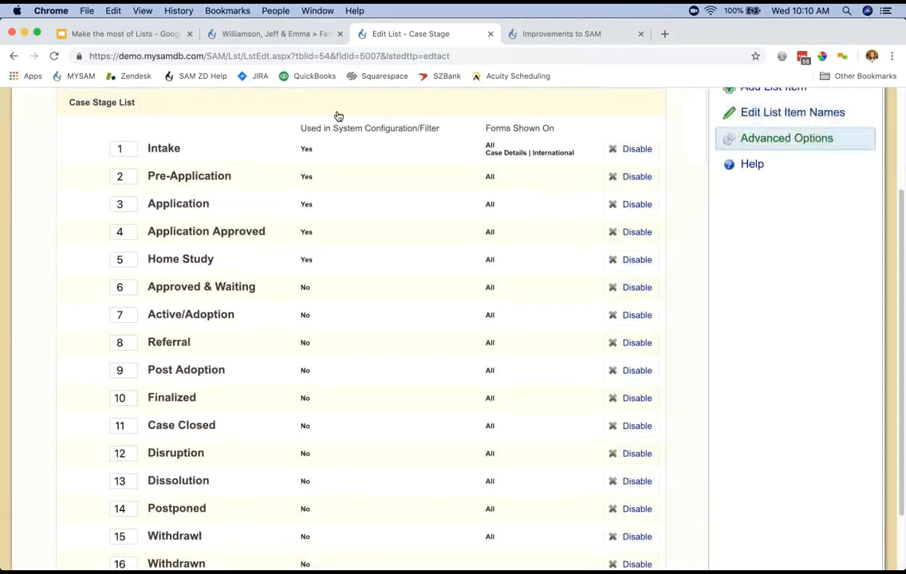
Delete the Withdrawn item from the Case Stage list and confirm the removal.
click(787, 139)
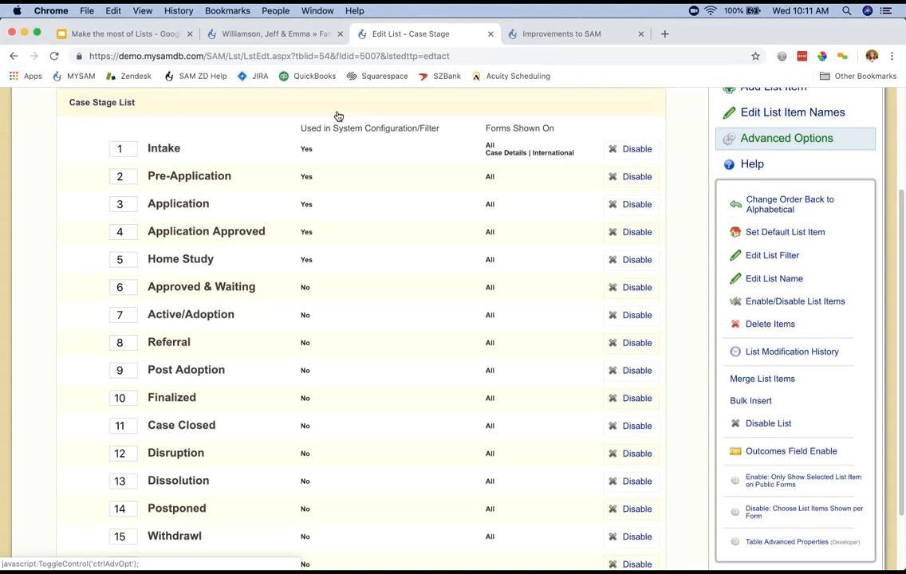
key(Tab)
key(Tab)
key(Tab)
key(Tab)
key(Tab)
key(Tab)
key(Return)
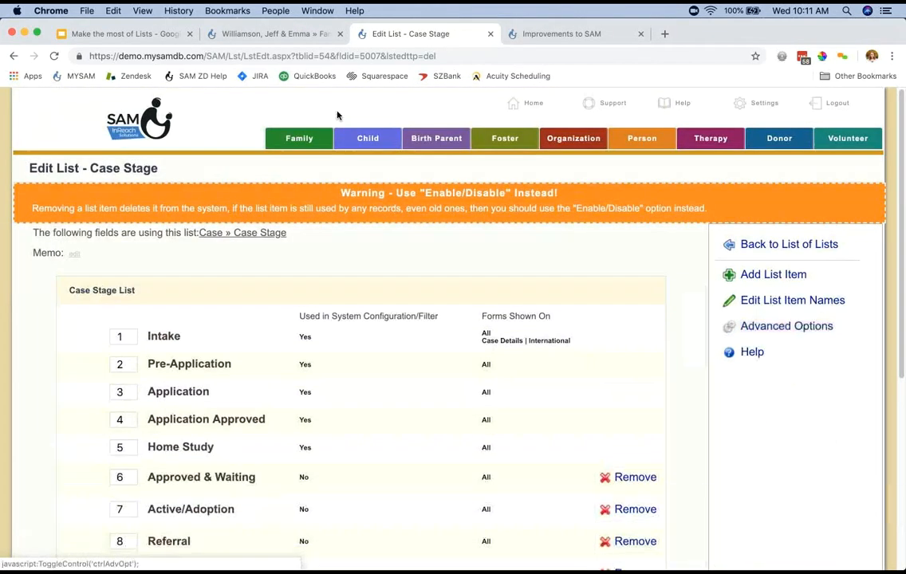
scroll(337, 116, down, 8)
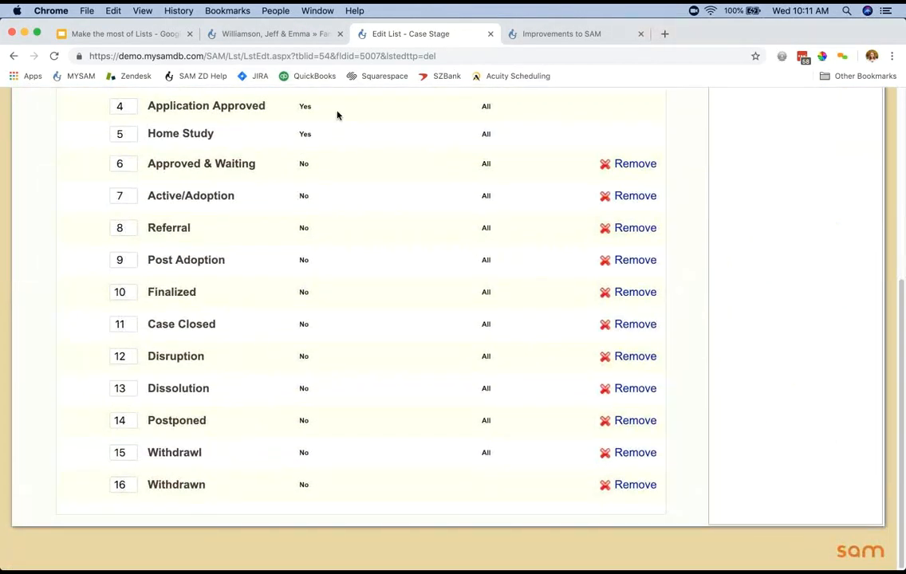
key(Tab)
key(Return)
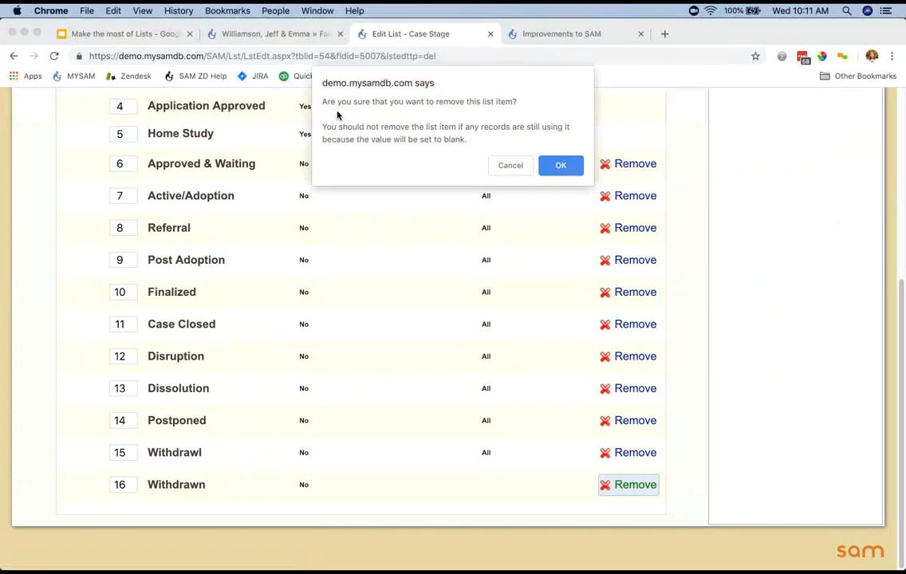
key(Return)
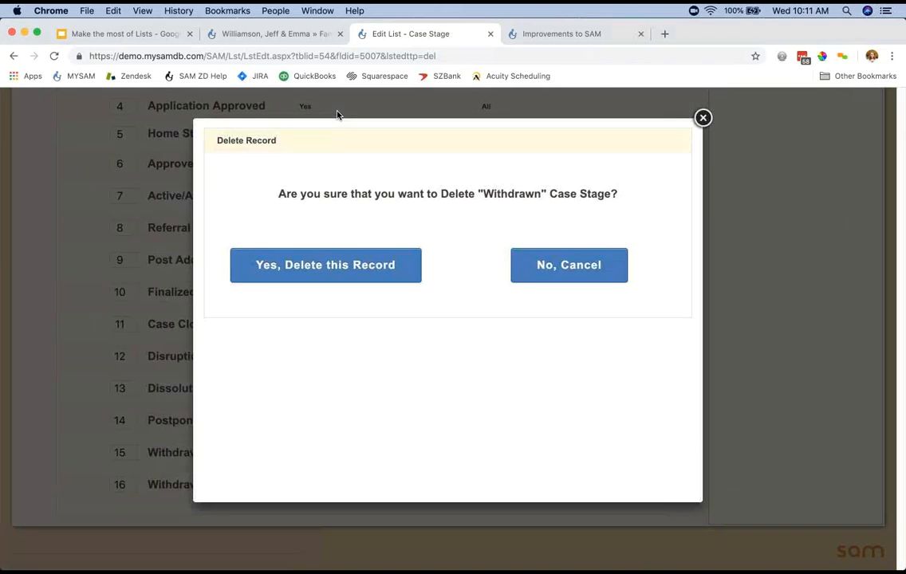
key(Return)
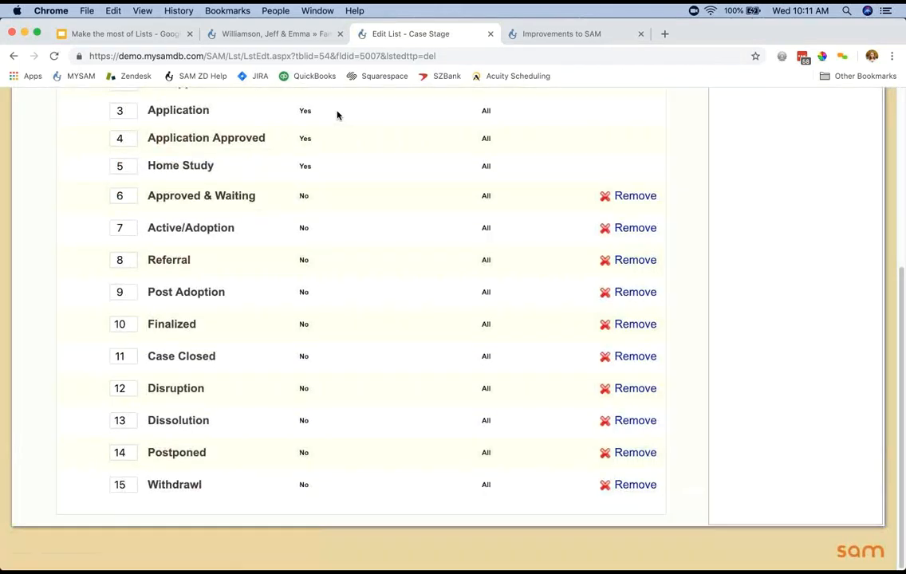
double_click(175, 486)
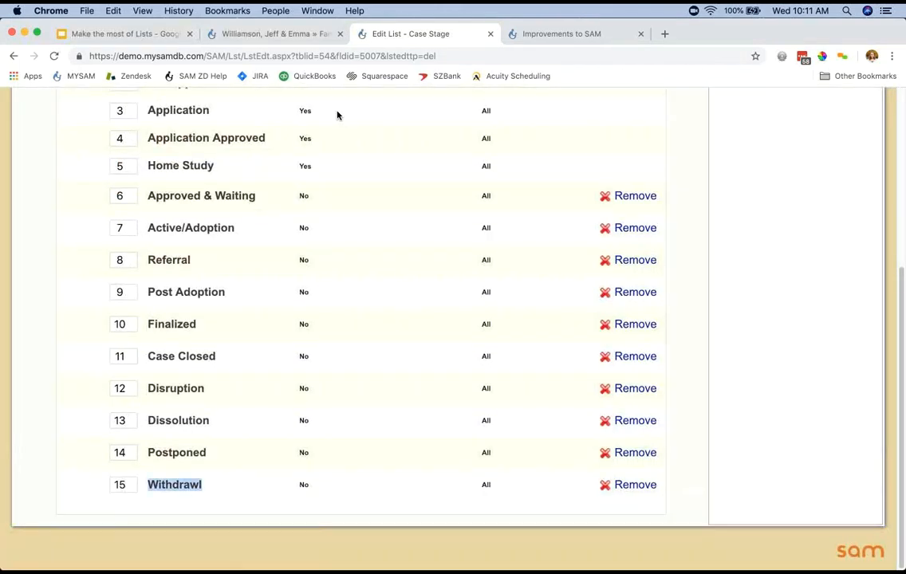
click(336, 115)
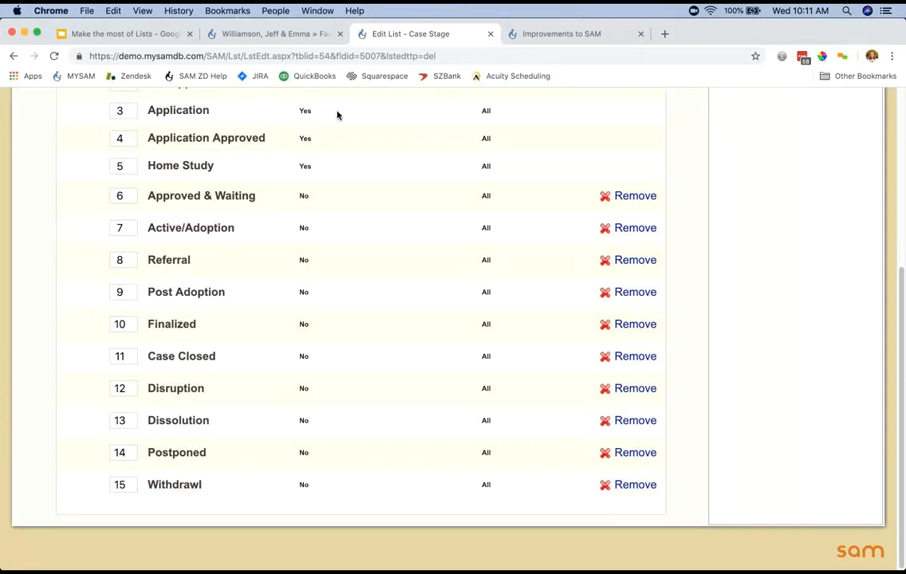
Examine the modification history report of the Case Stage list and close its browser tab.
scroll(338, 116, up, 5)
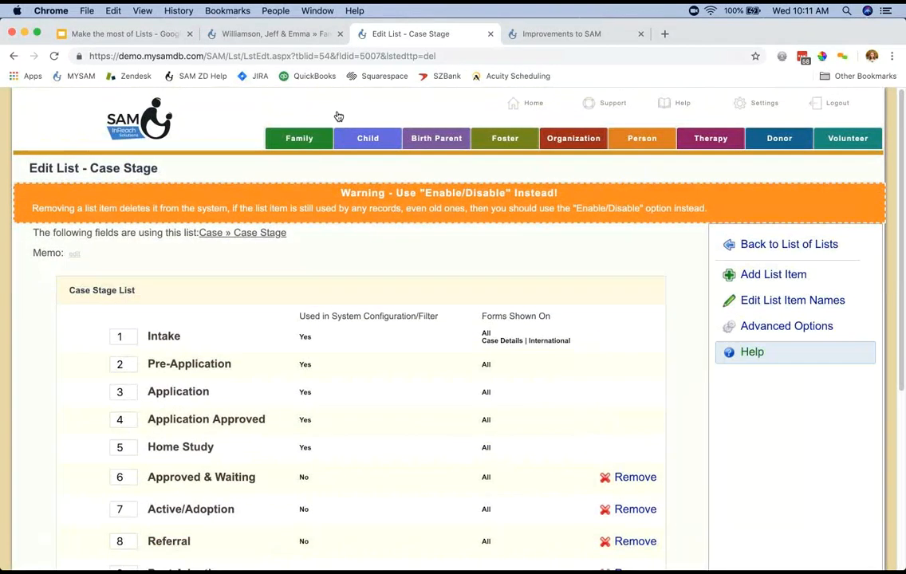
click(787, 327)
scroll(790, 386, down, 3)
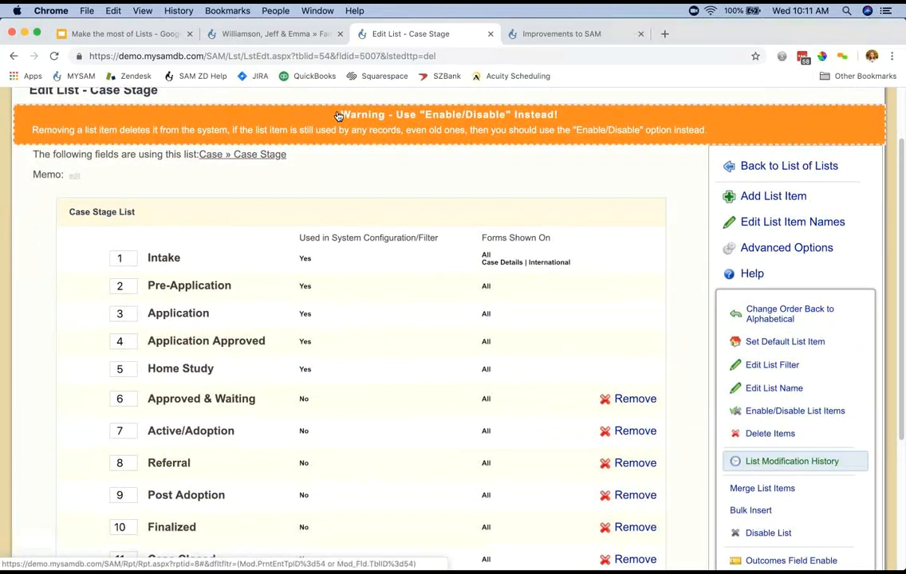
click(792, 461)
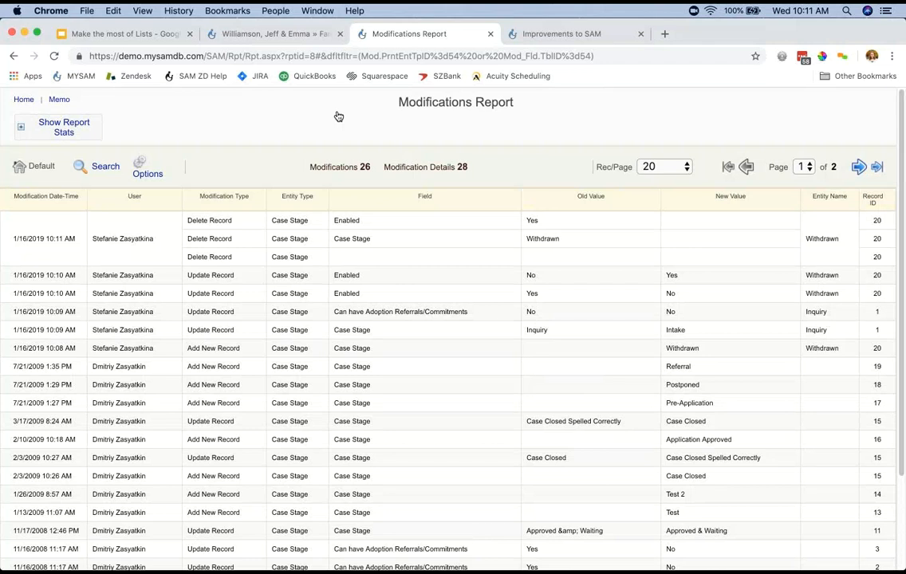
click(338, 117)
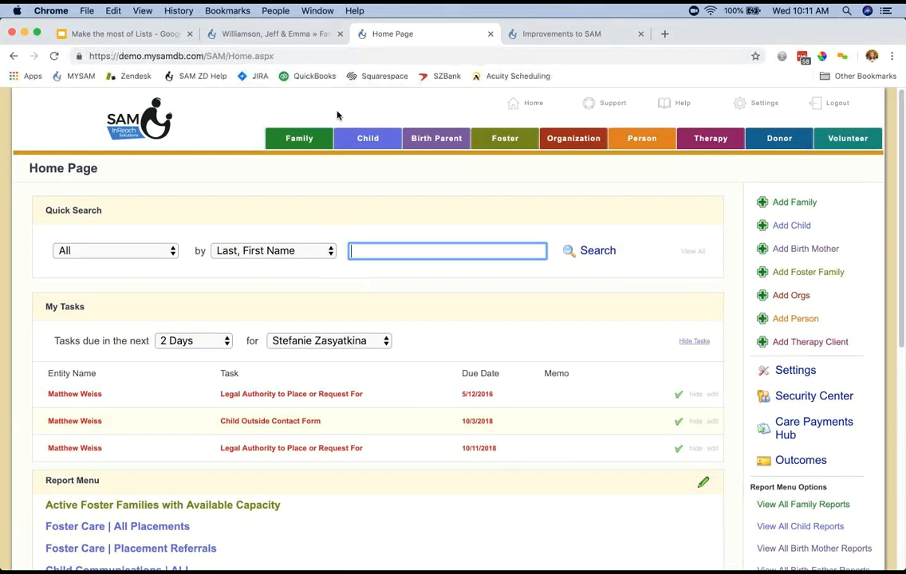
key(super+w)
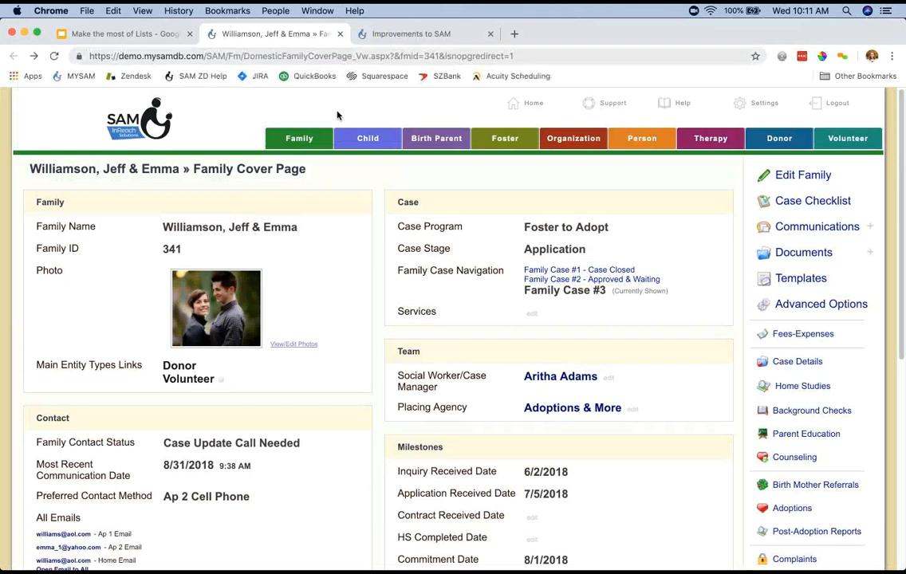
In the Improvements to SAM survey, set usage to "I use SAM throughout the day. It's consistently open." and the recommendation to 5 - Very Much.
key(ctrl+Tab)
scroll(338, 115, down, 3)
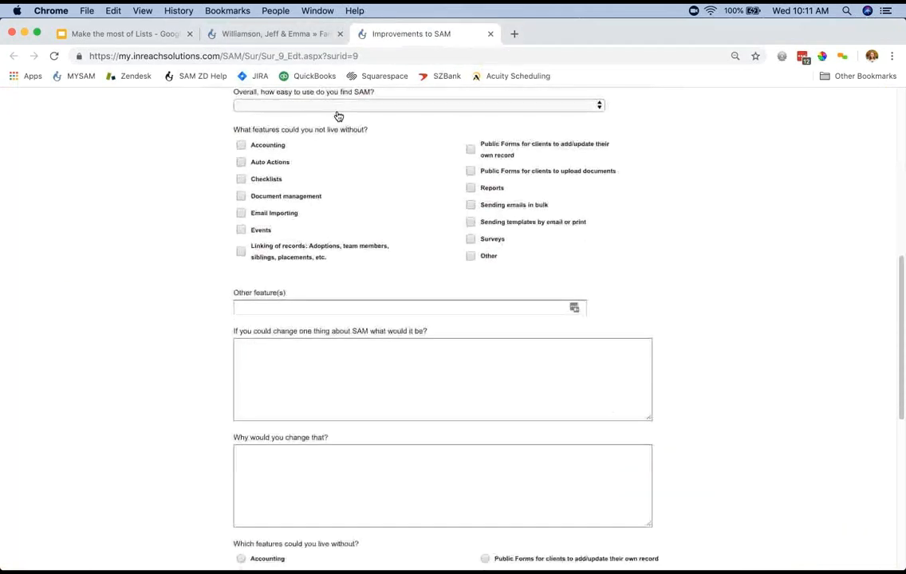
scroll(338, 116, up, 6)
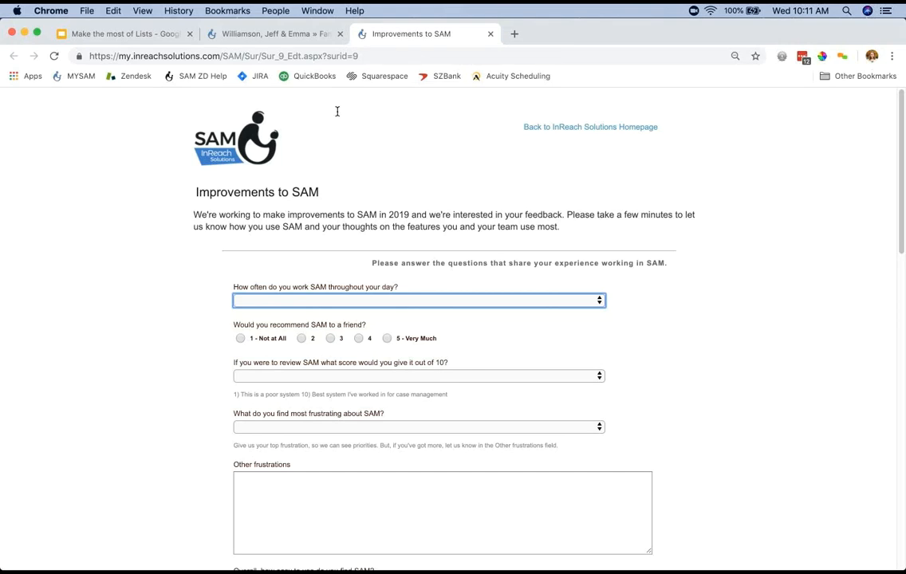
key(space)
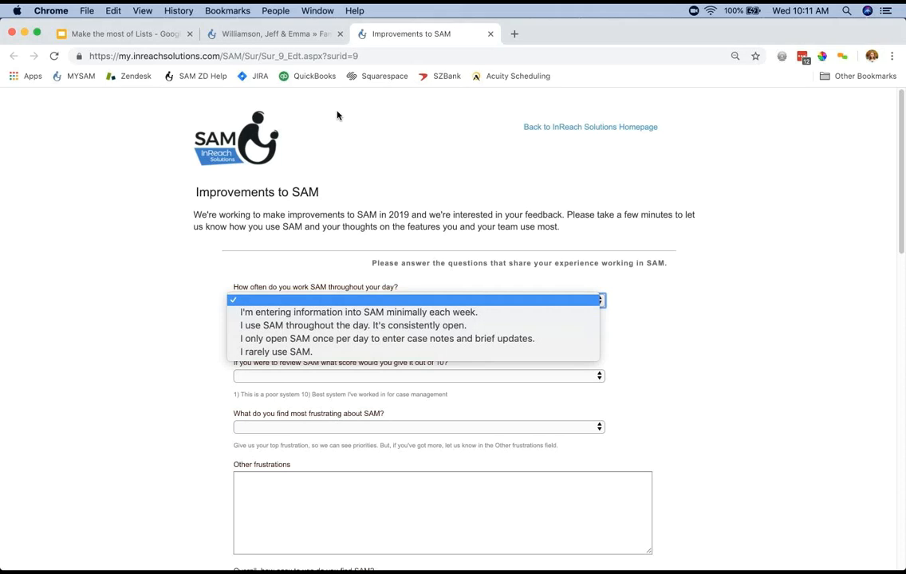
key(Down)
key(Down)
key(Return)
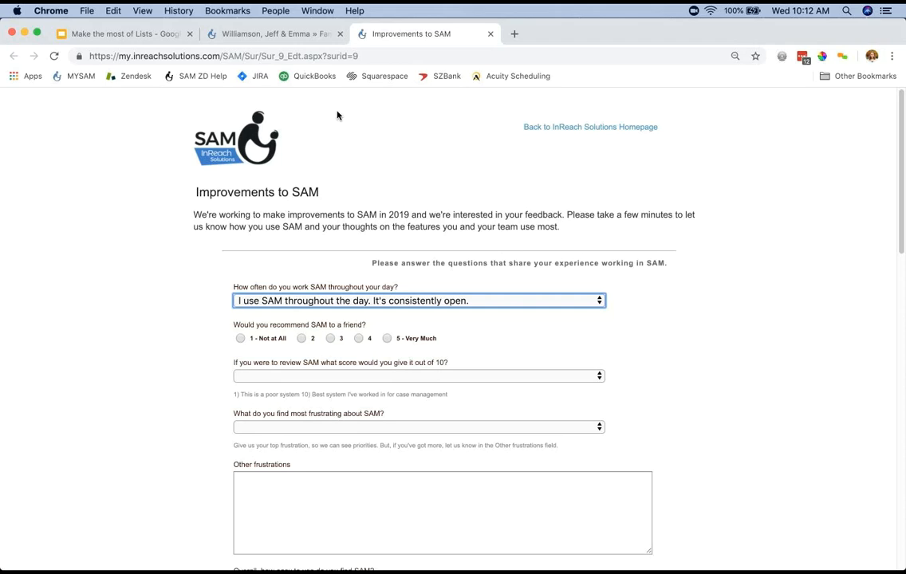
click(387, 338)
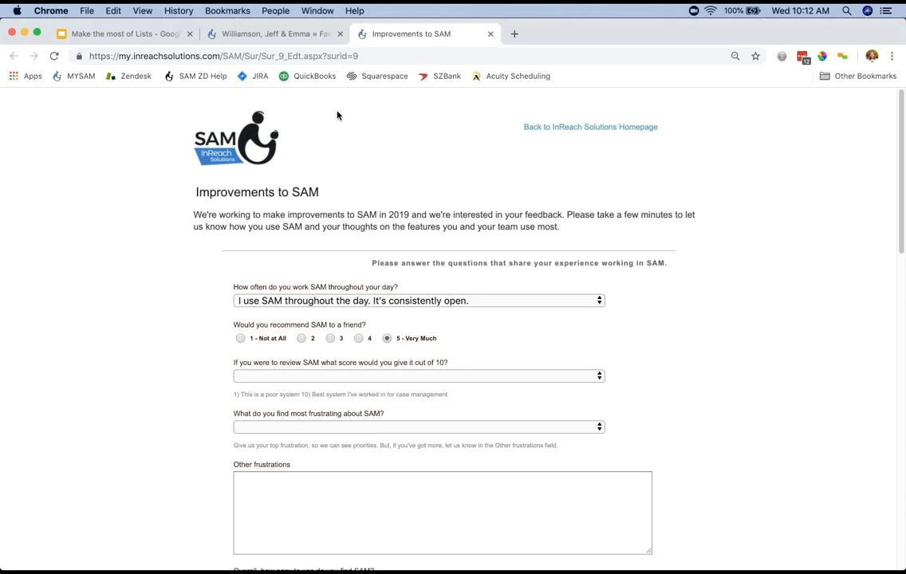
Mark Accounting, Auto Actions and Checklists as the features that could not be lived without.
scroll(337, 116, down, 7)
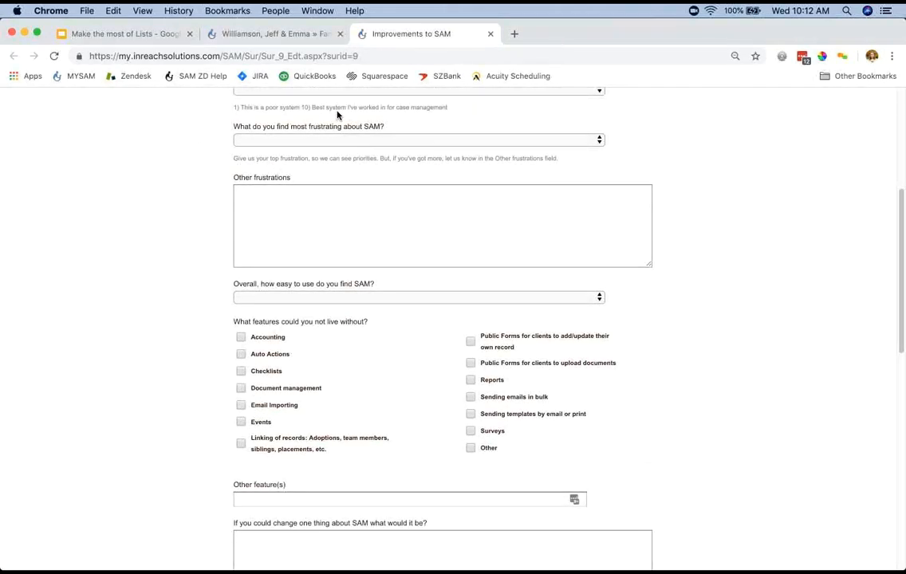
click(241, 338)
click(241, 355)
click(241, 371)
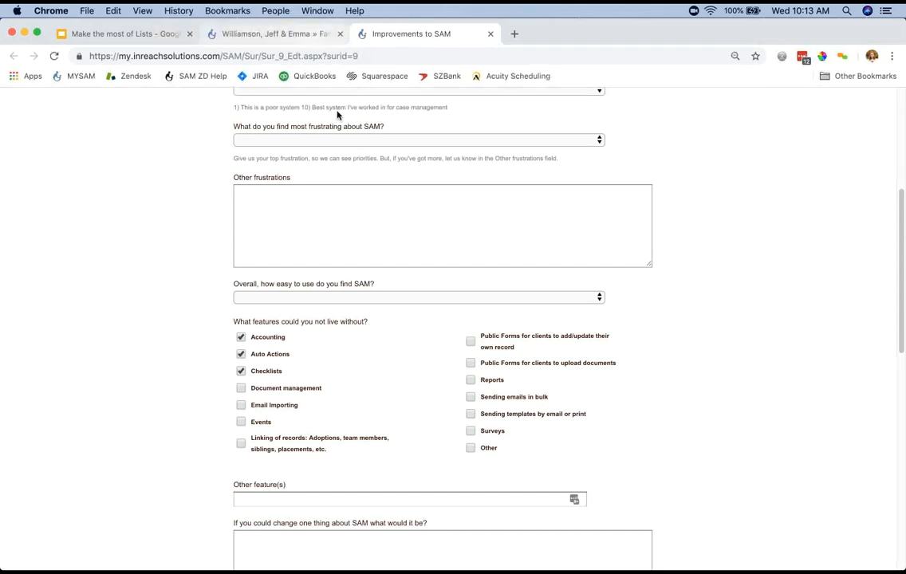
Return to the family cover page and examine the person list behind the Social Worker/Case Manager field.
key(ctrl+shift+Tab)
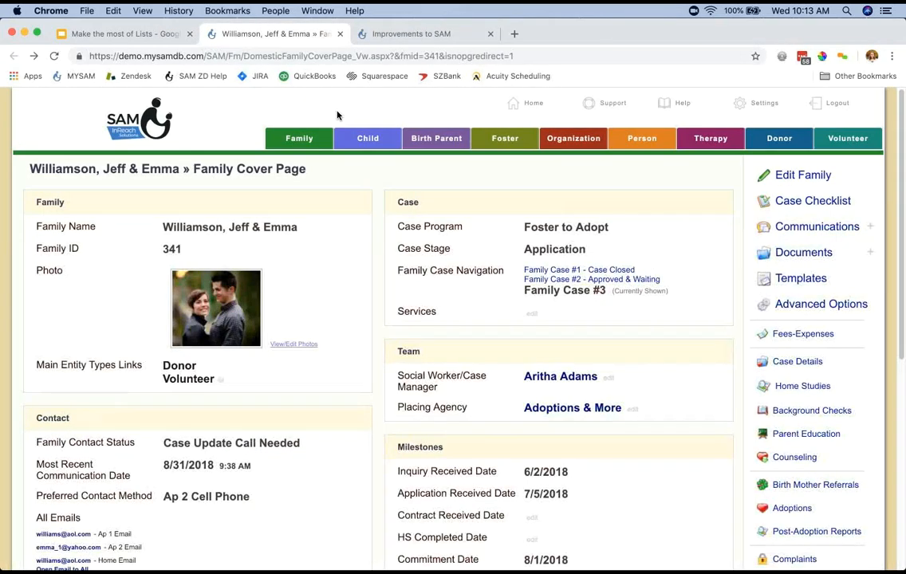
scroll(338, 116, down, 1)
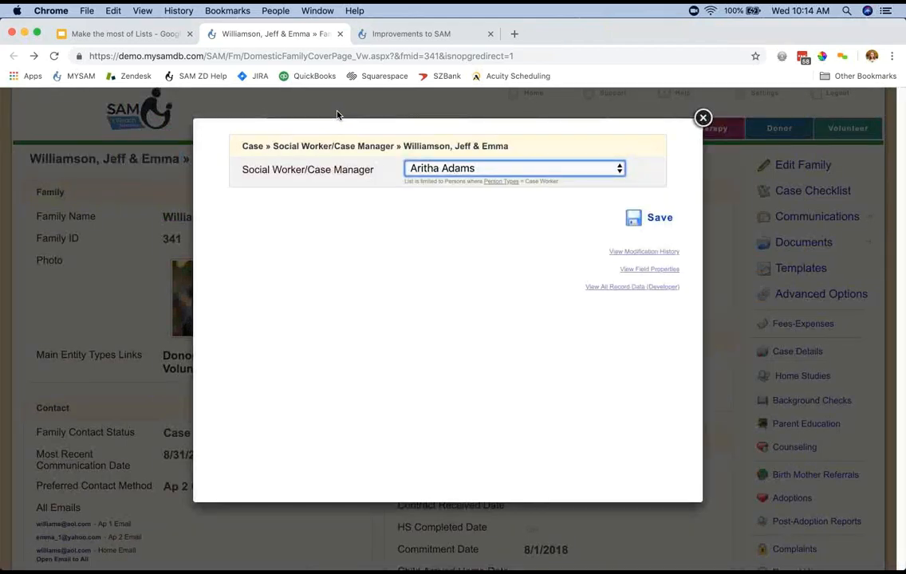
click(338, 116)
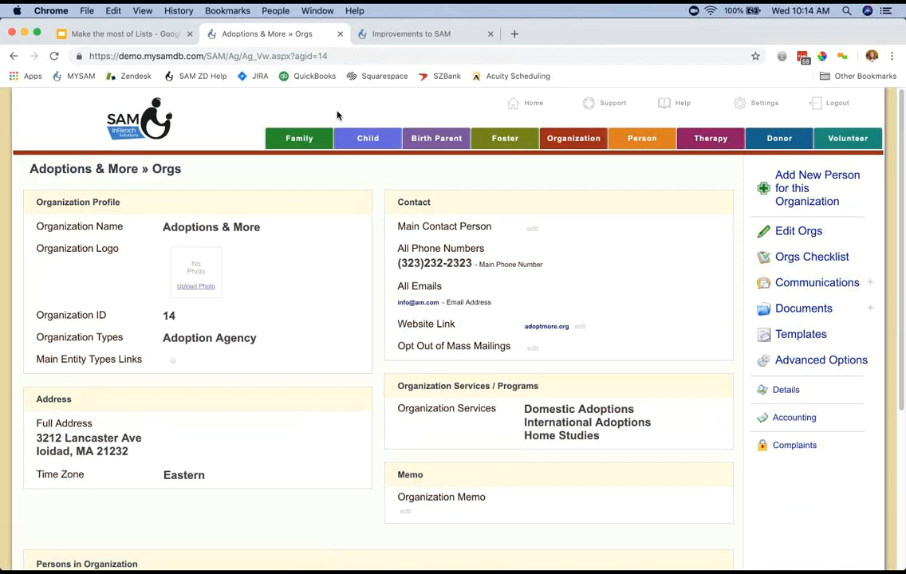
Go back from the organization record to the family cover page, view the Placing Agency field's list and close it.
key(super+Left)
key(Tab)
key(Return)
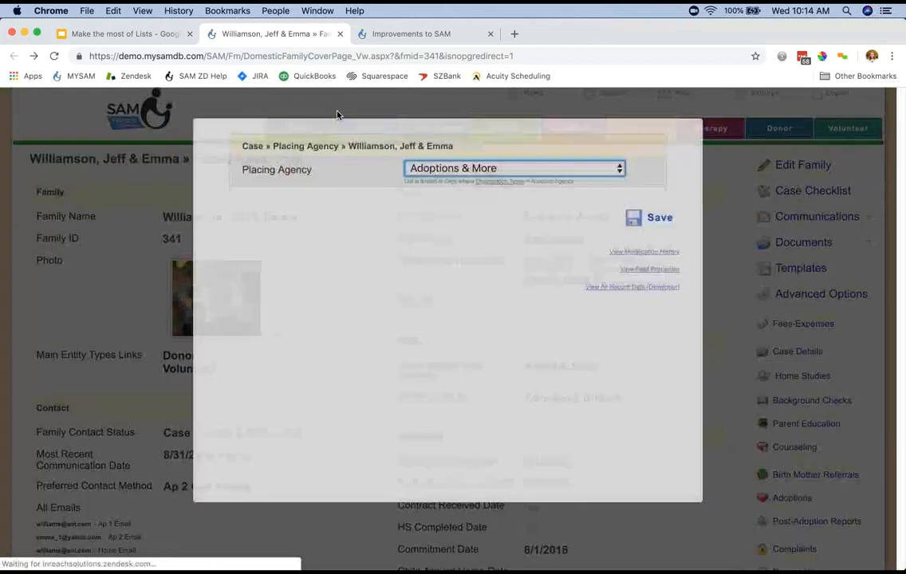
click(338, 116)
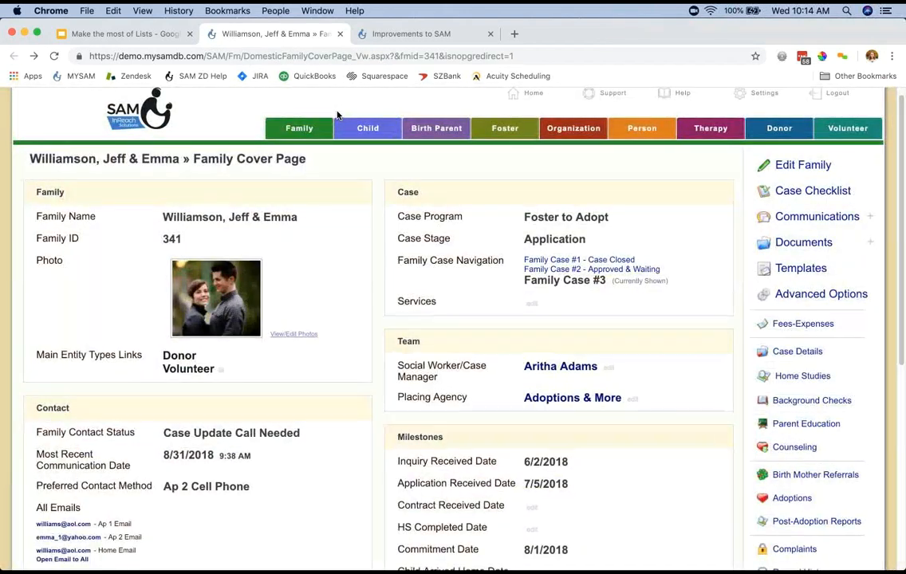
scroll(338, 116, down, 10)
scroll(338, 115, up, 10)
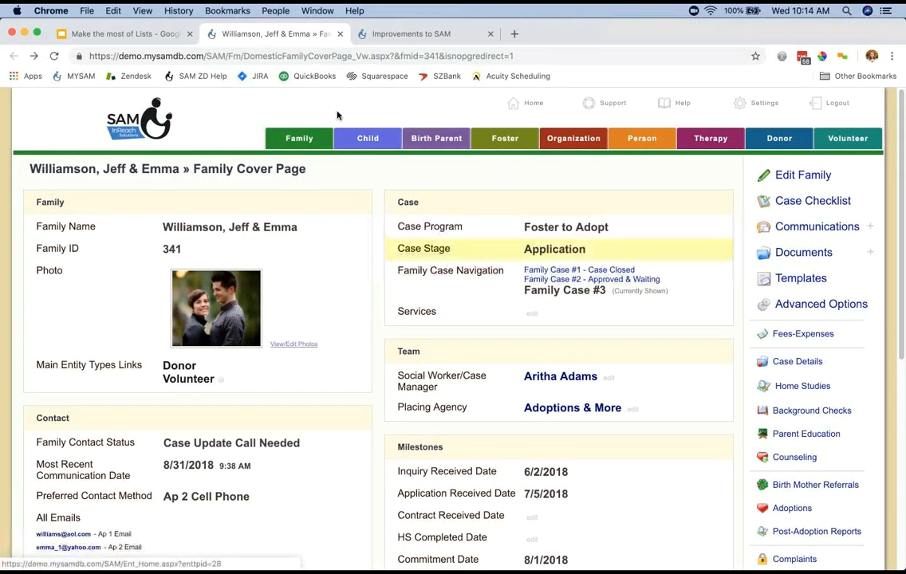
Search the Birth Mother records by the first letters of the mother's last name and open her record.
click(436, 138)
text(matth)
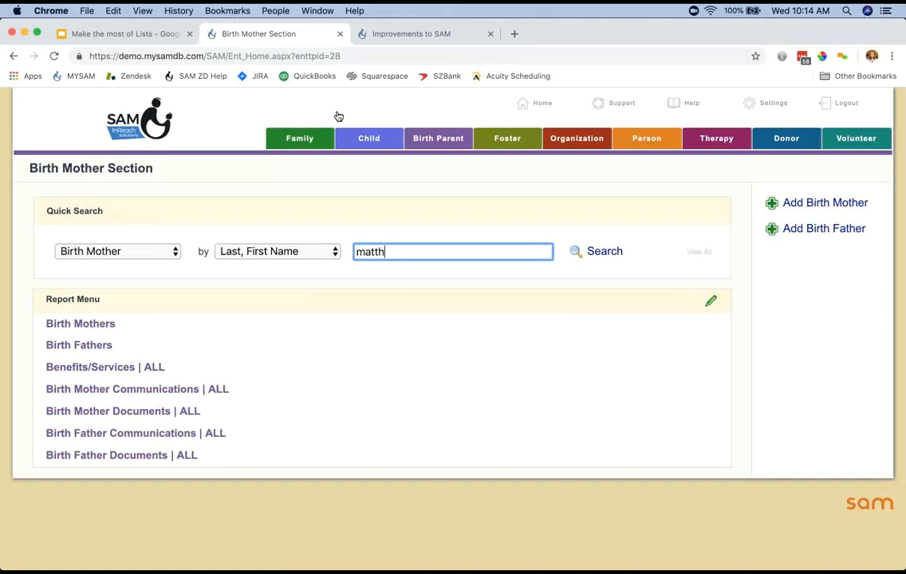
key(Return)
key(Down)
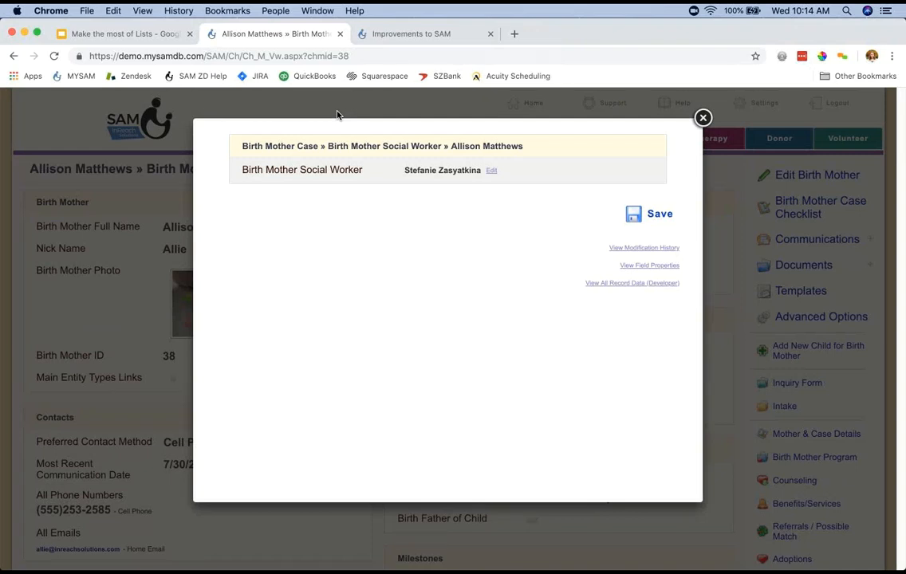
Replace the Birth Mother Social Worker with another case worker found by last name, and save the field.
key(Tab)
key(Return)
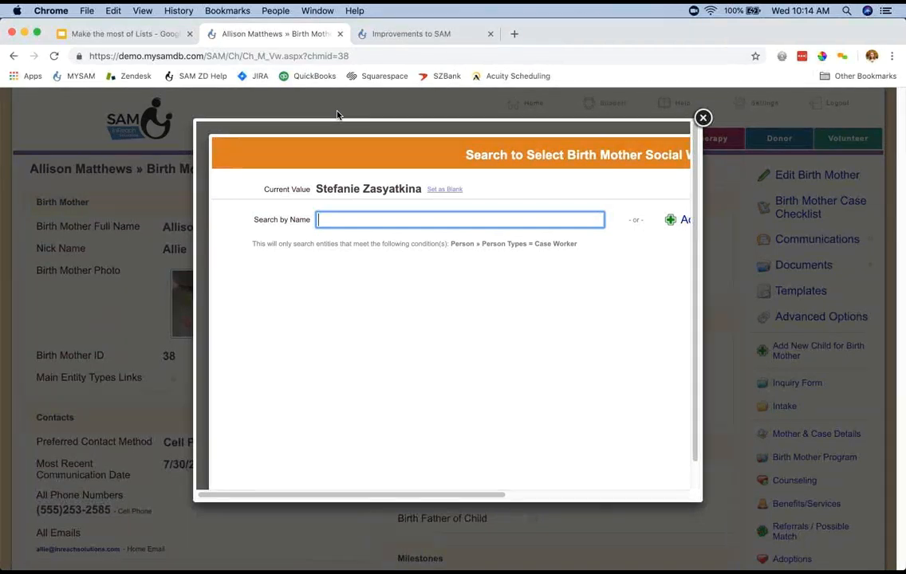
text(zasyat)
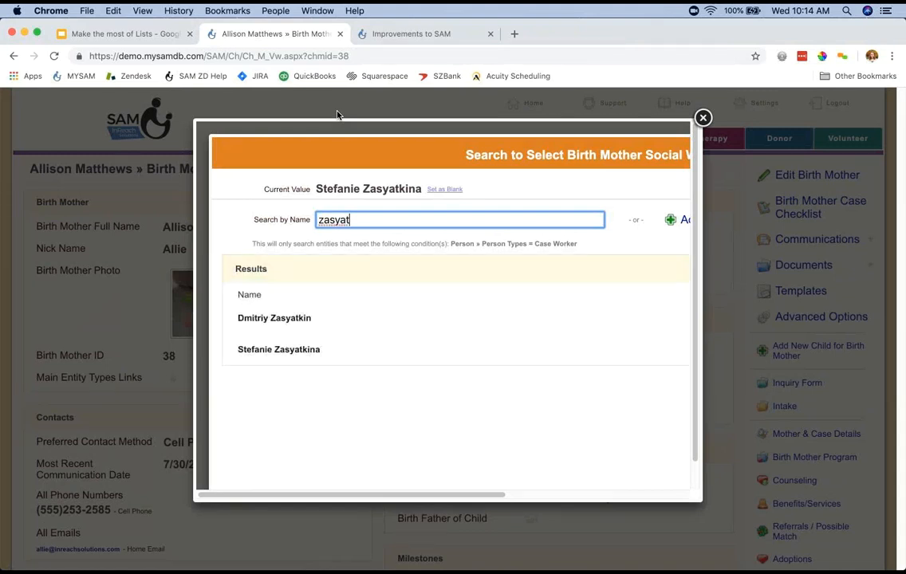
key(Tab)
key(Return)
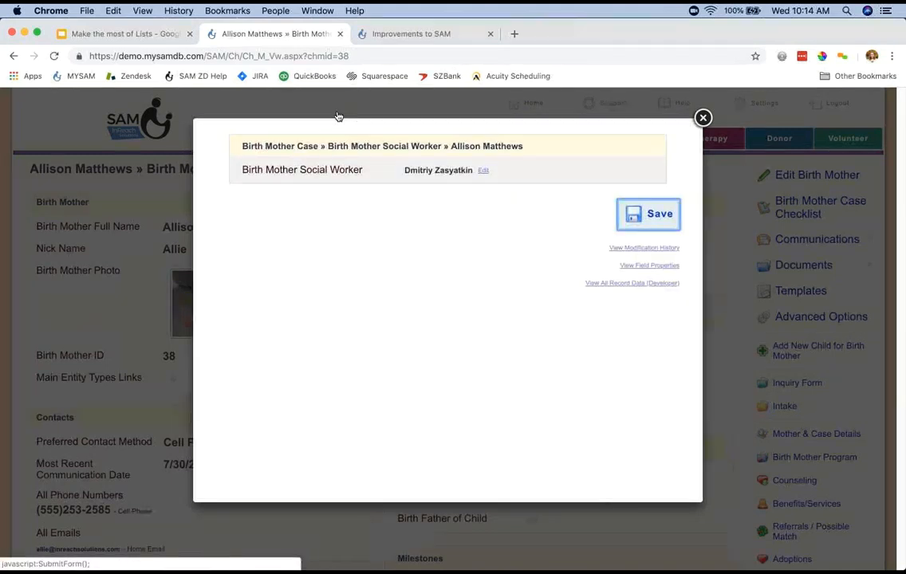
key(Return)
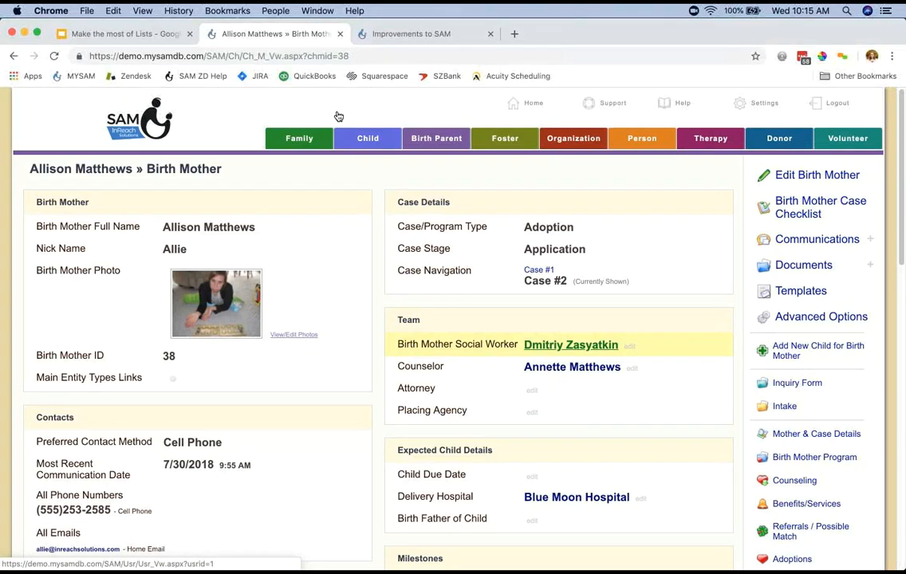
View the newly assigned social worker's person record, and return to the birth mother's page.
key(Return)
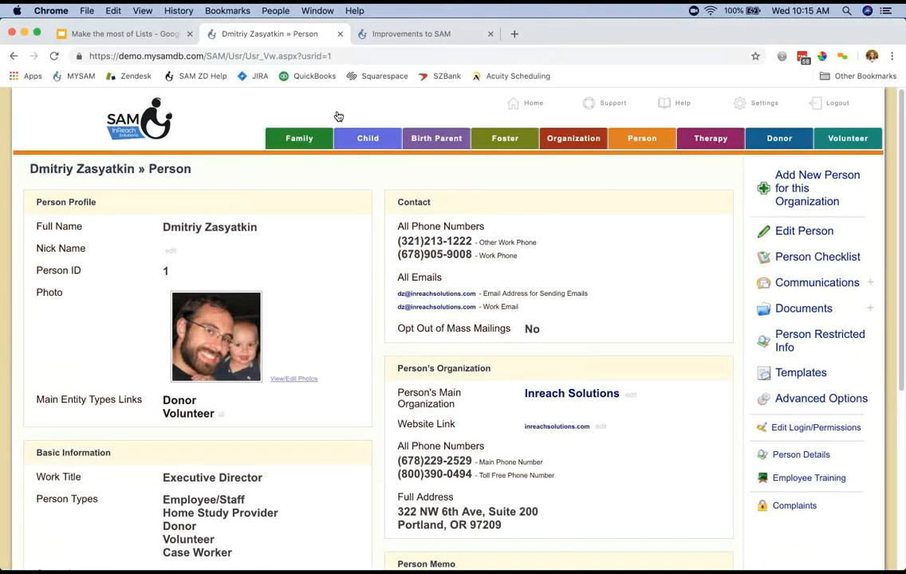
click(13, 55)
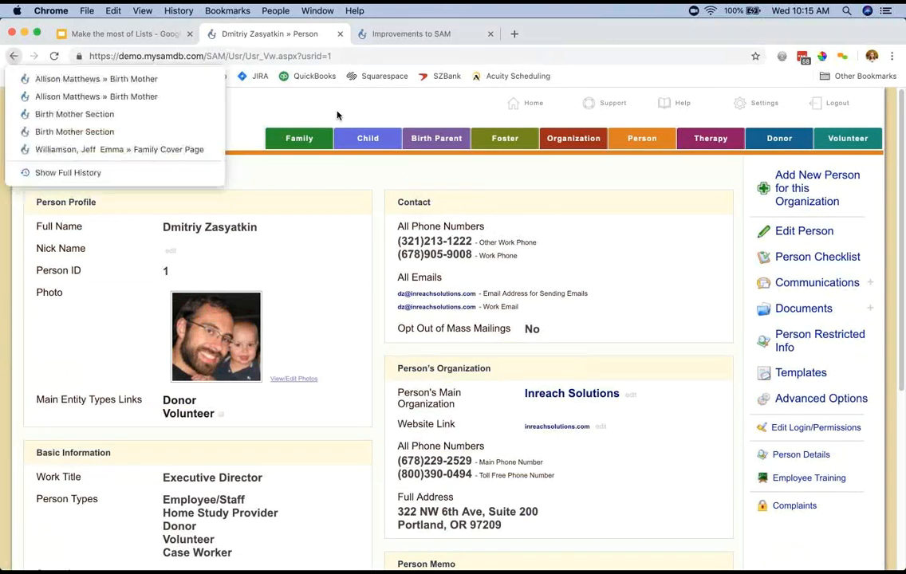
click(96, 79)
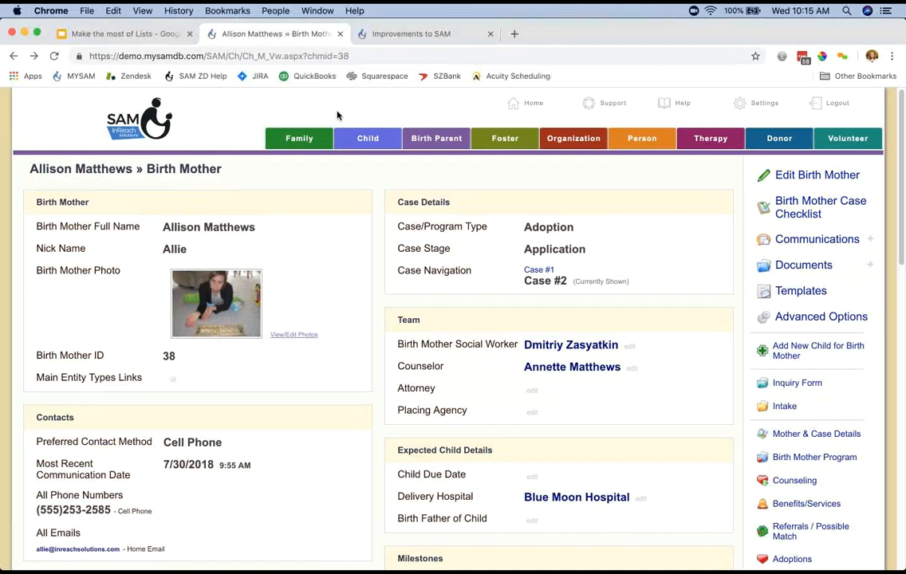
Close the birth mother page, switch to the Google Slides presentation and advance to the "Lists should be / Lists should not be" slide.
key(super+w)
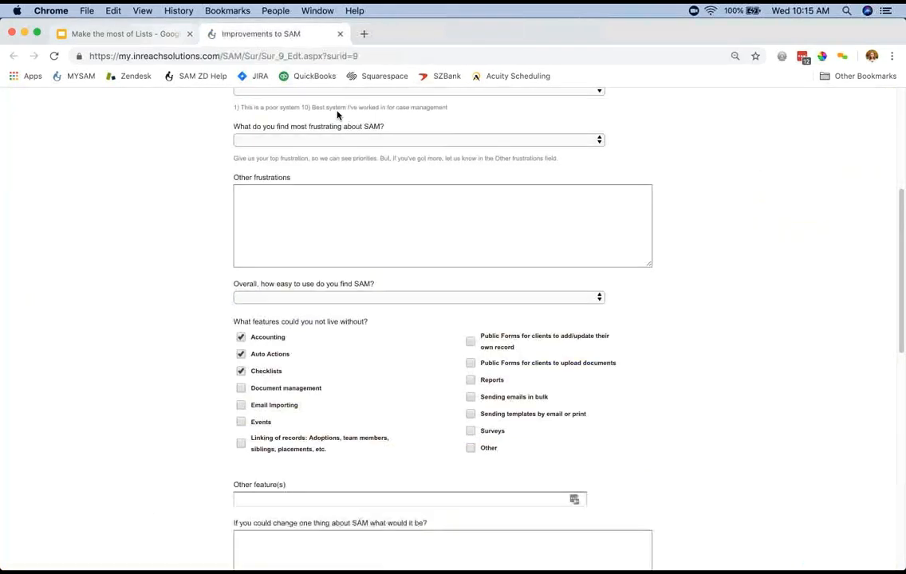
key(ctrl+shift+Tab)
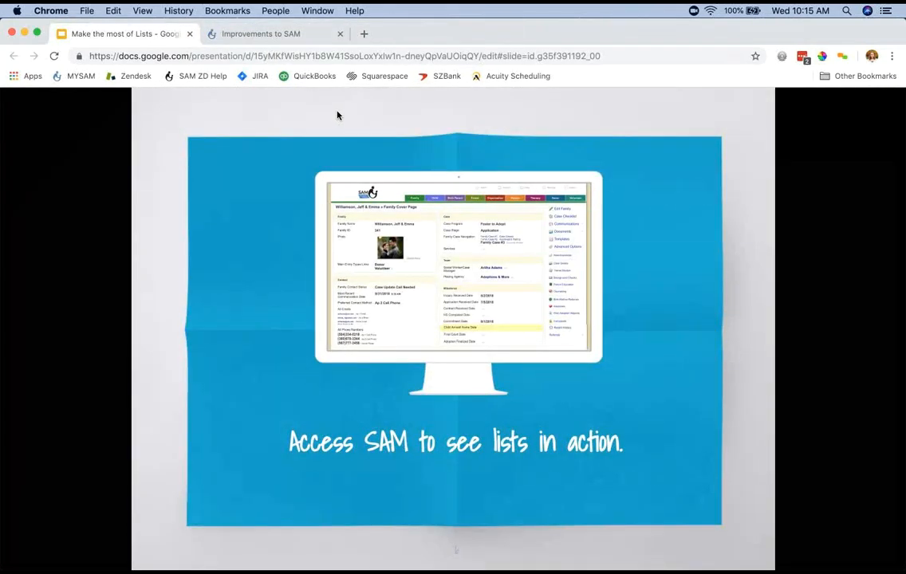
key(Right)
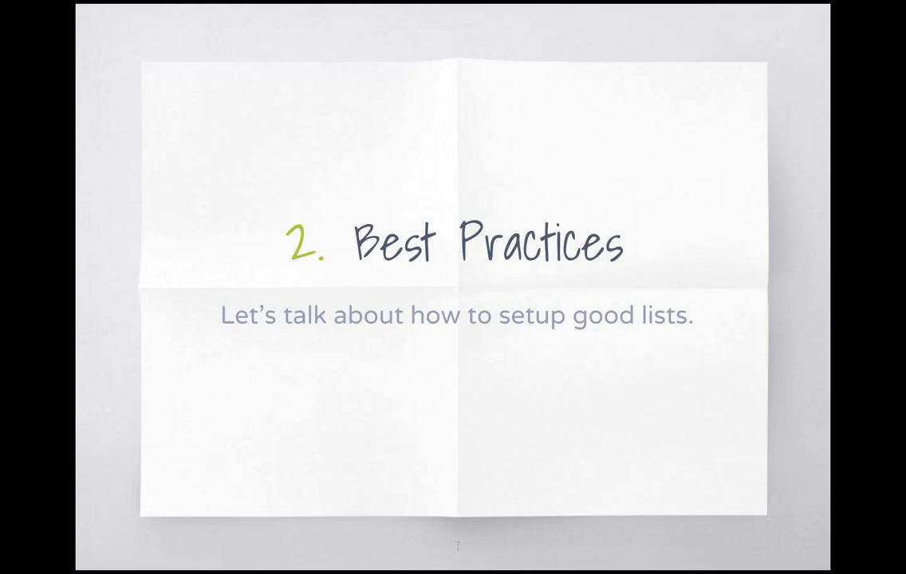
key(Right)
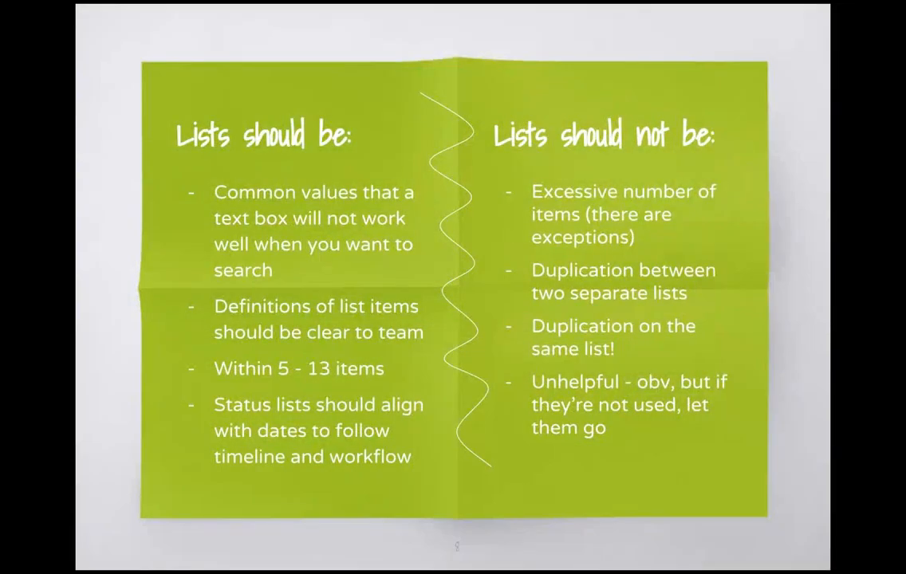
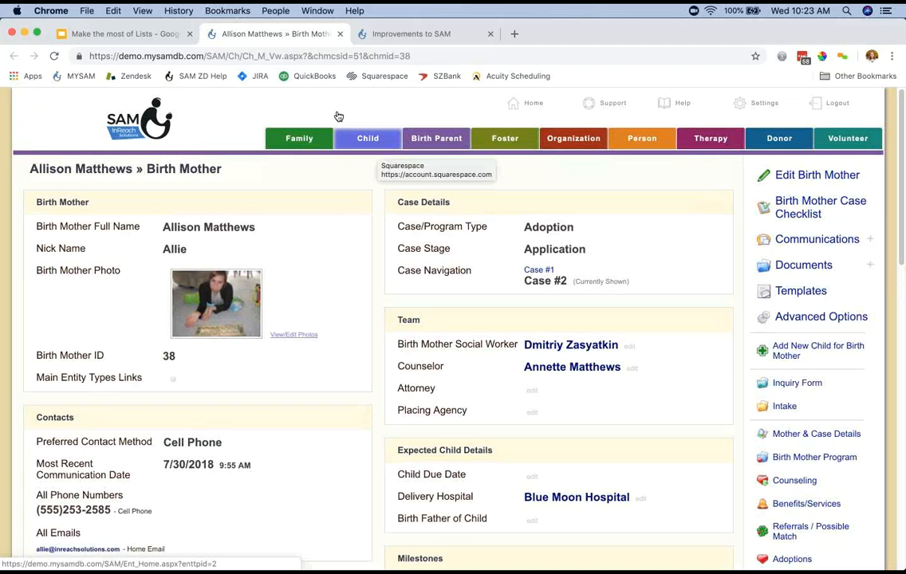
Examine the Birth Mother Circumstances checkbox list and the separate Birth Mother Circumstances Other text field in the record's Demographics section.
scroll(339, 117, down, 10)
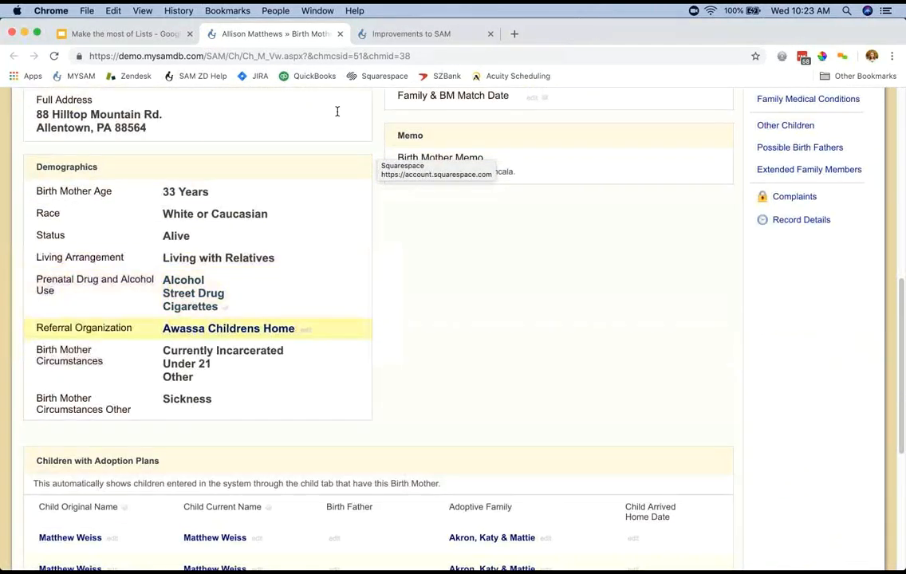
drag(37, 350, 103, 362)
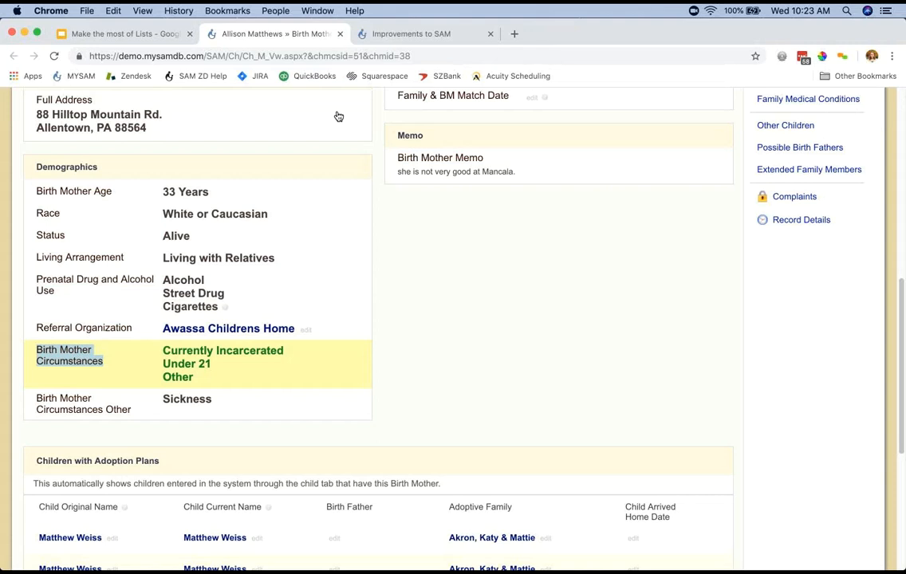
click(201, 364)
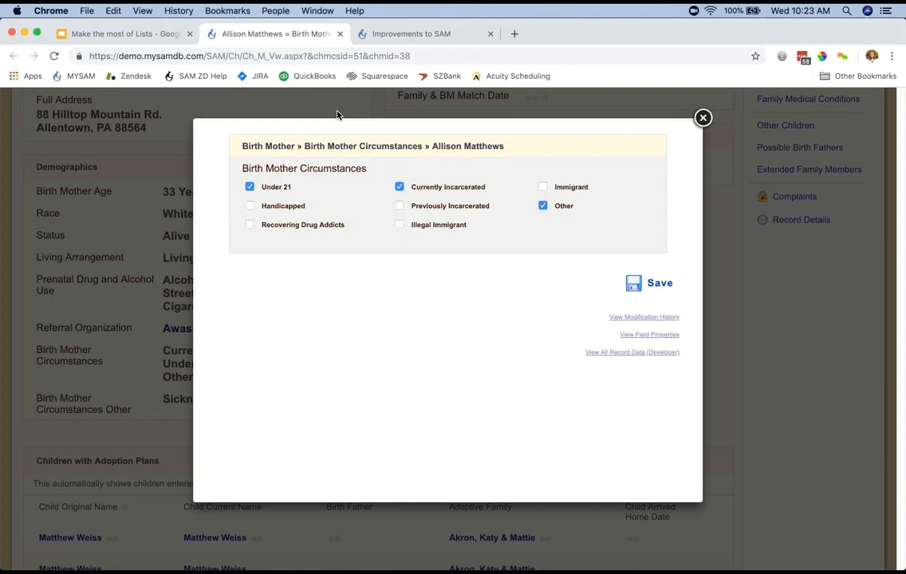
click(338, 115)
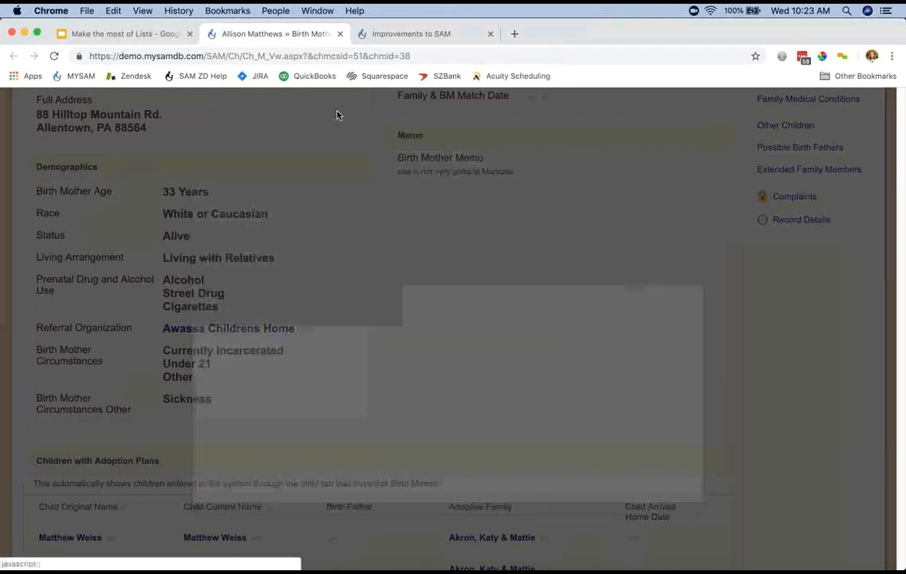
click(201, 404)
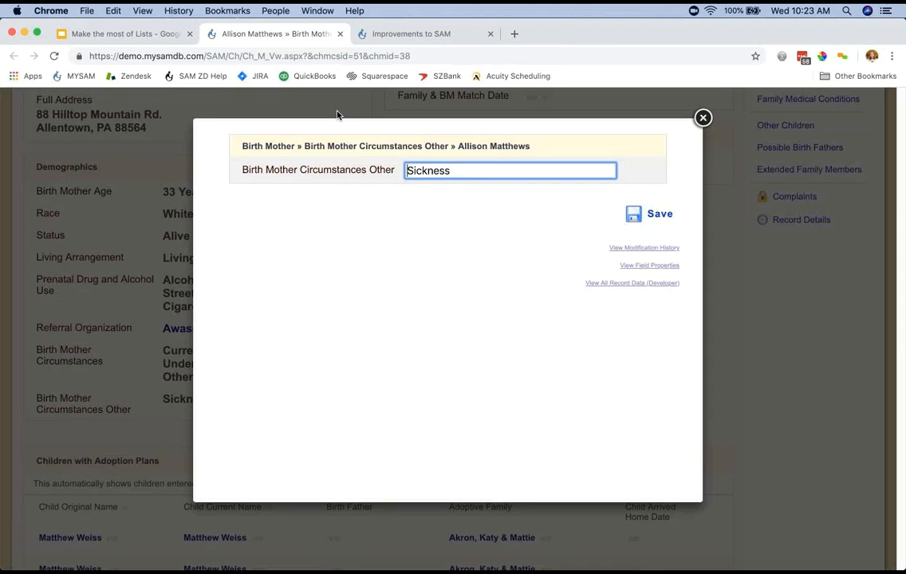
click(338, 113)
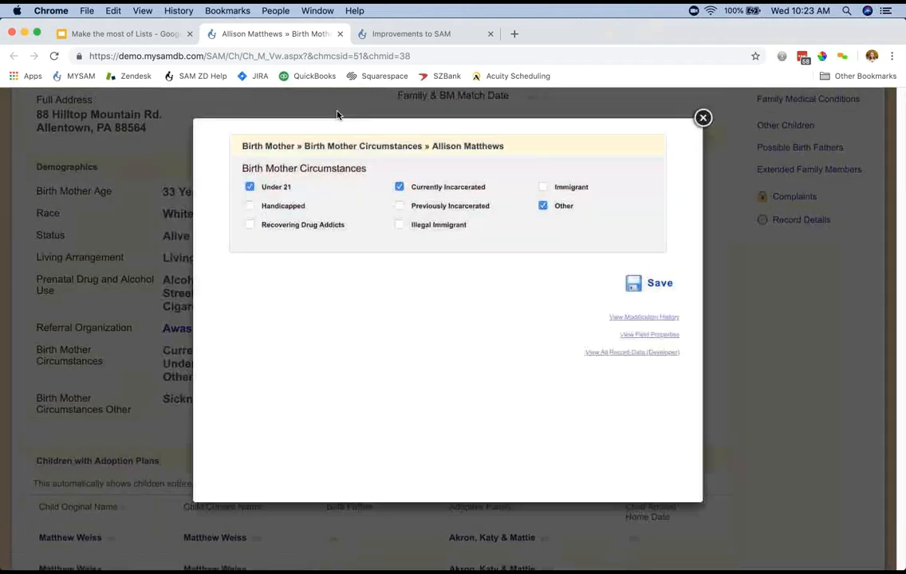
Open the Birth Mother Circumstances field properties, try to edit the field type, and return to the properties.
click(325, 146)
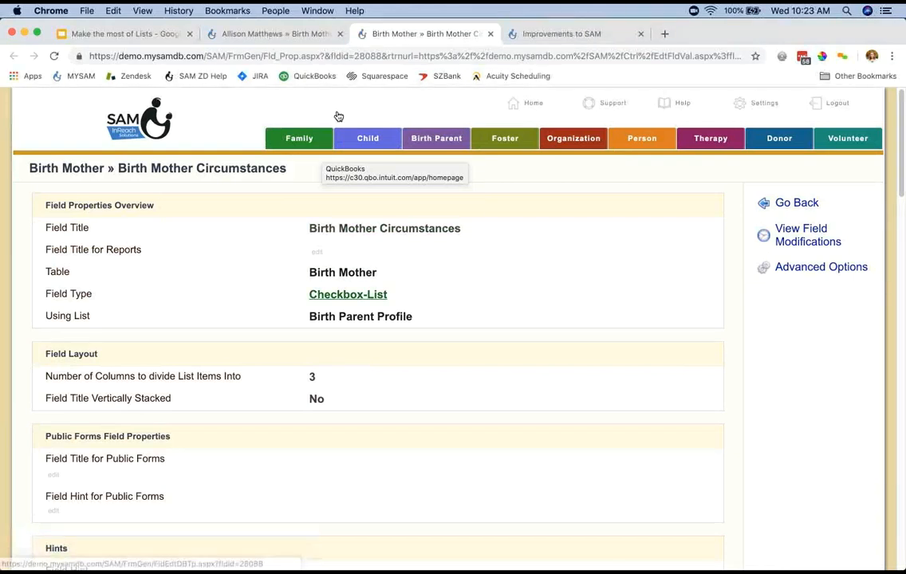
click(348, 294)
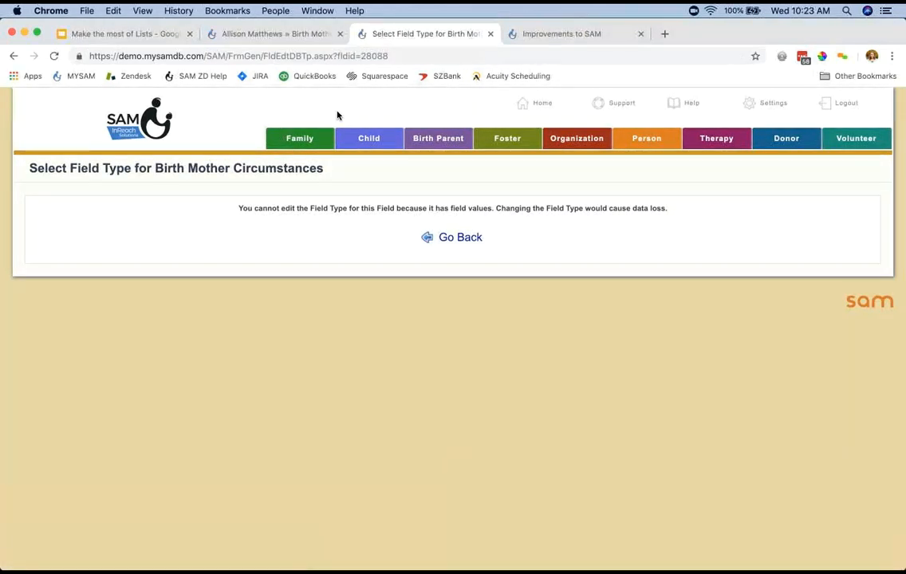
click(14, 56)
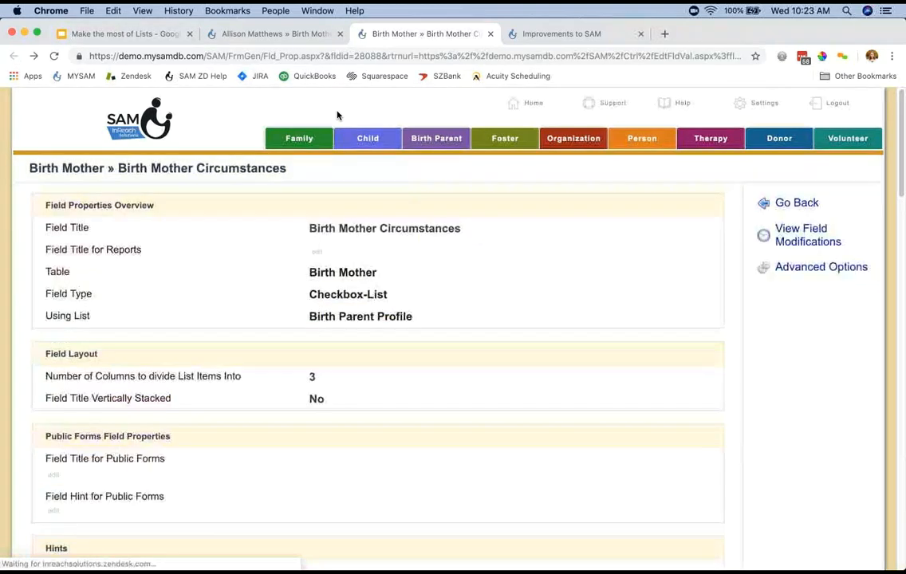
Open the Birth Parent Profile list used by the field and review its items and advanced options.
click(361, 317)
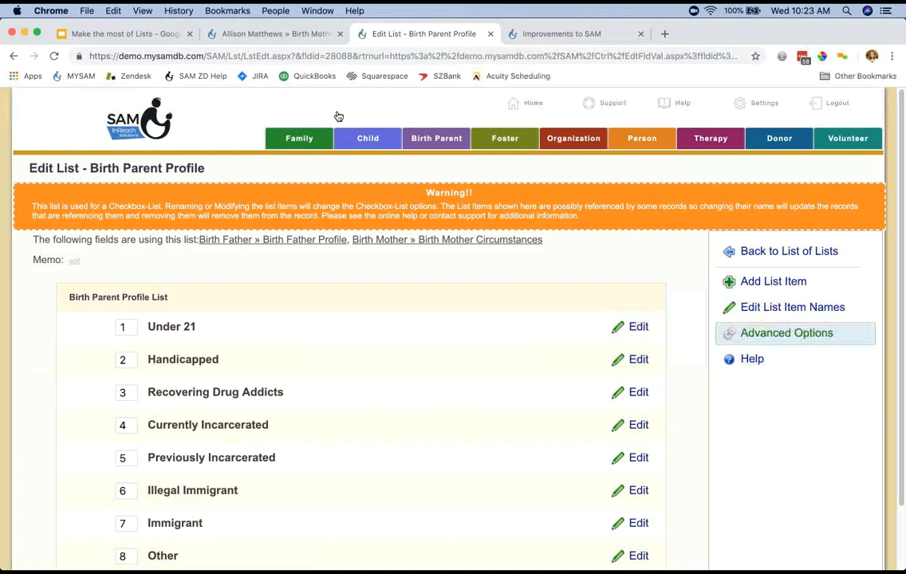
click(786, 333)
scroll(787, 337, down, 3)
scroll(770, 339, down, 2)
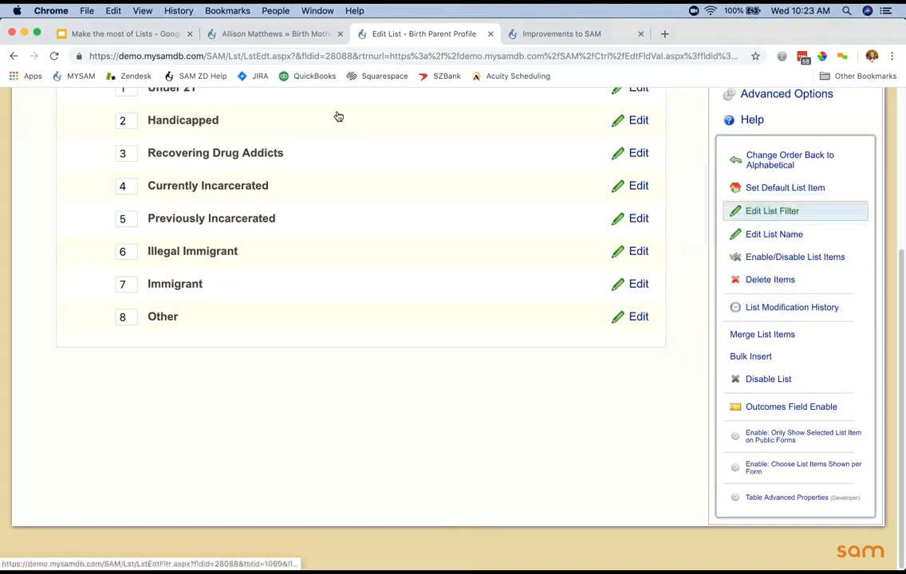
scroll(336, 116, up, 3)
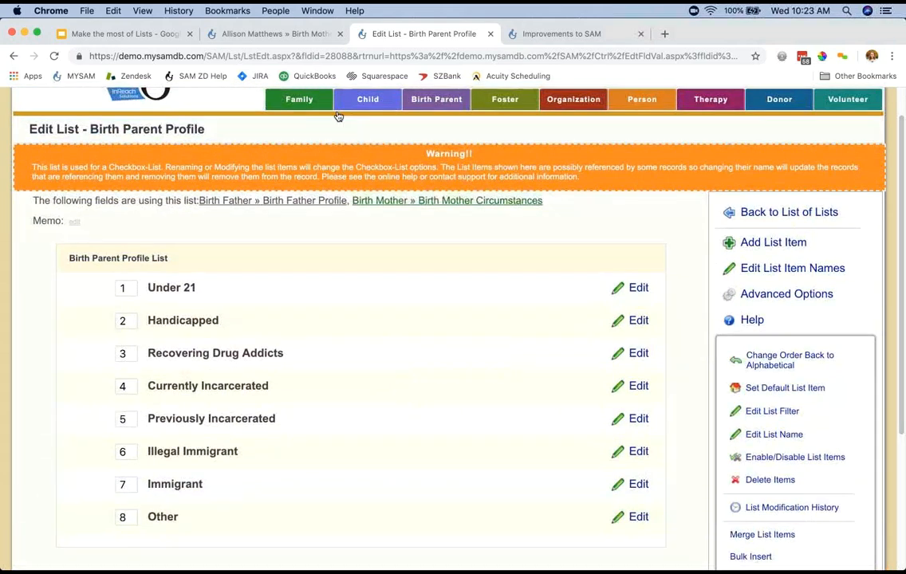
From the Birth Mother Circumstances field properties, link Birth Mother Circumstances Other as the checkbox list's "Other" text field and save.
click(338, 117)
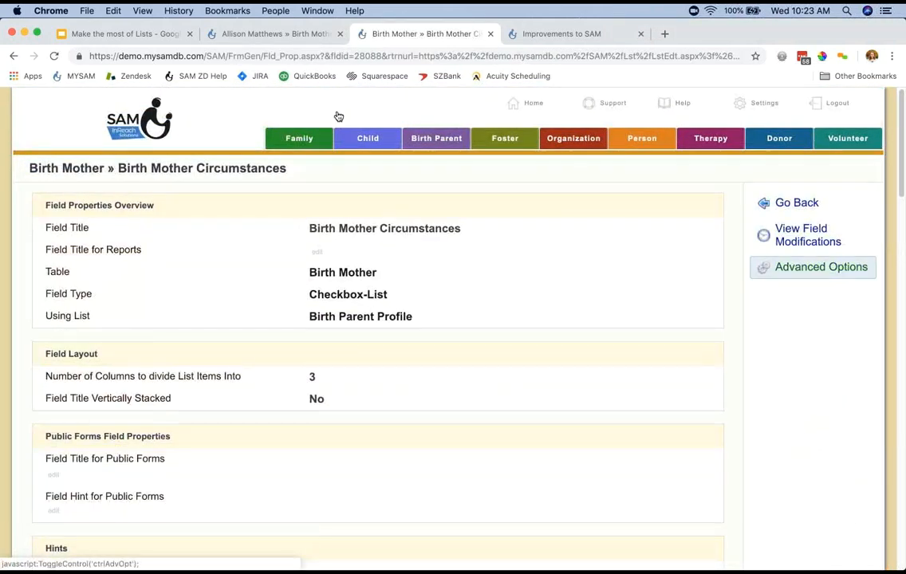
click(821, 268)
scroll(814, 320, down, 1)
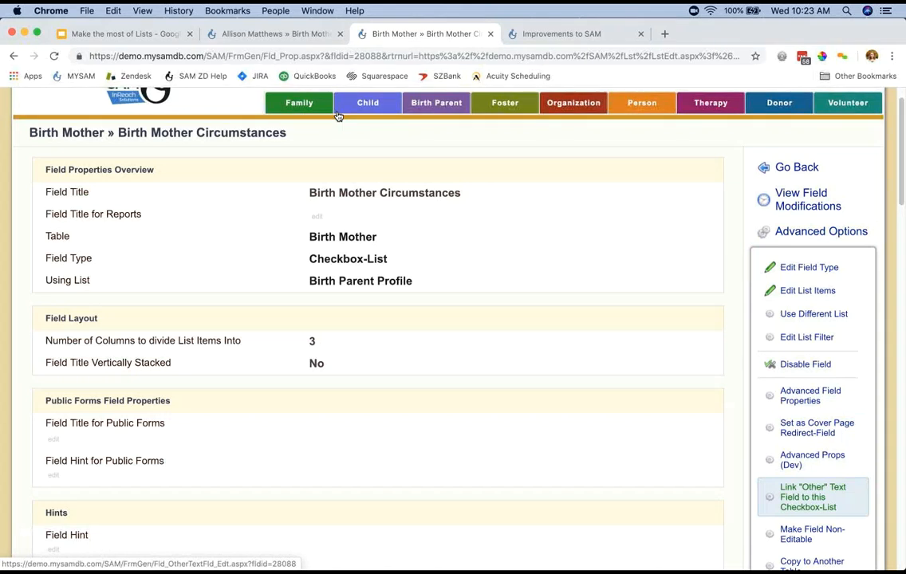
click(813, 497)
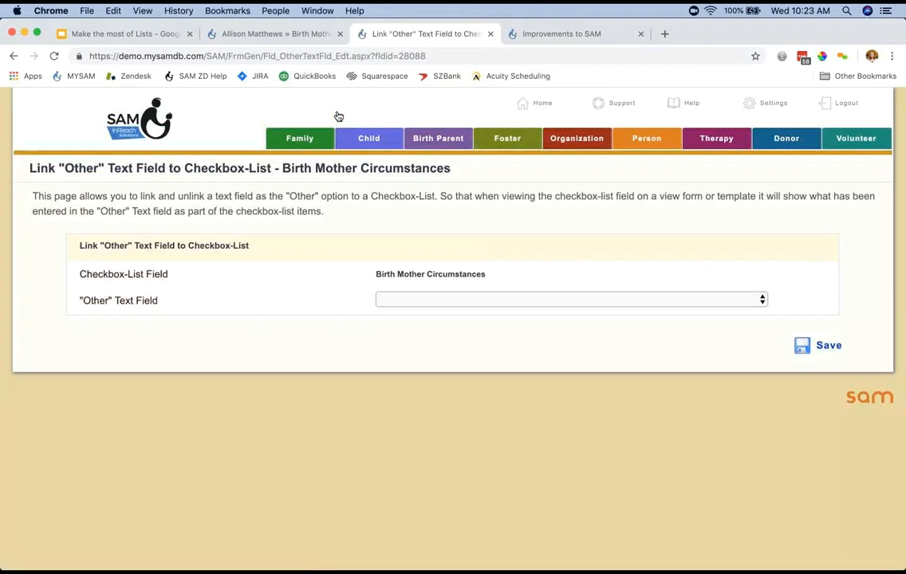
click(571, 300)
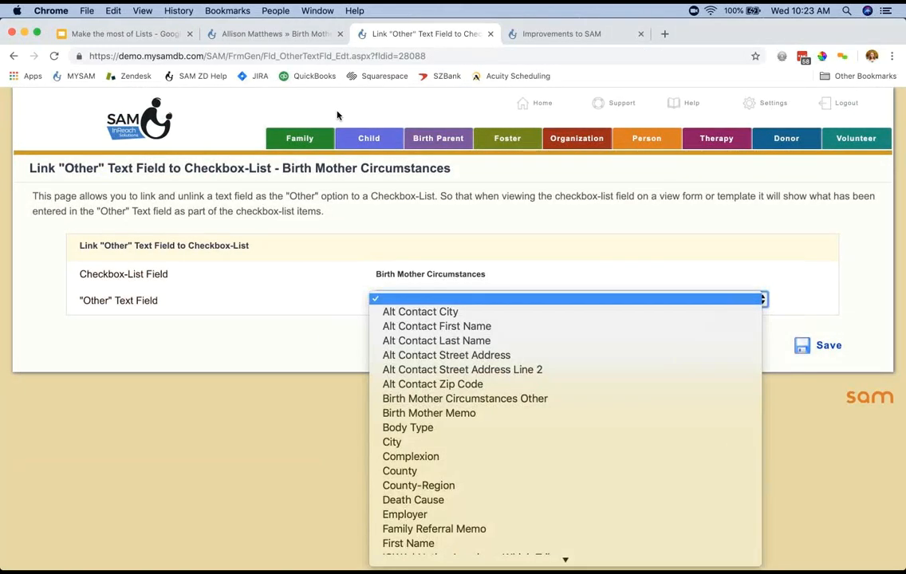
click(465, 398)
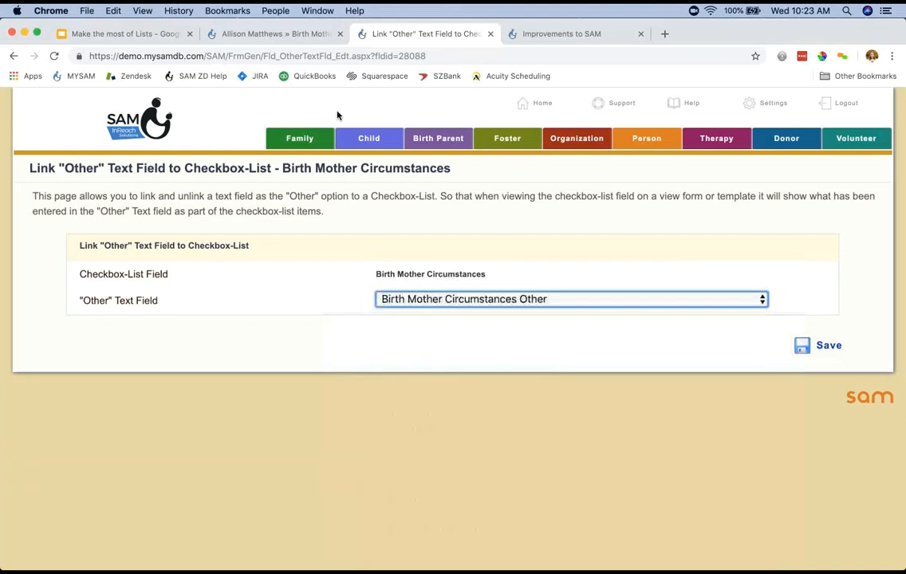
click(818, 345)
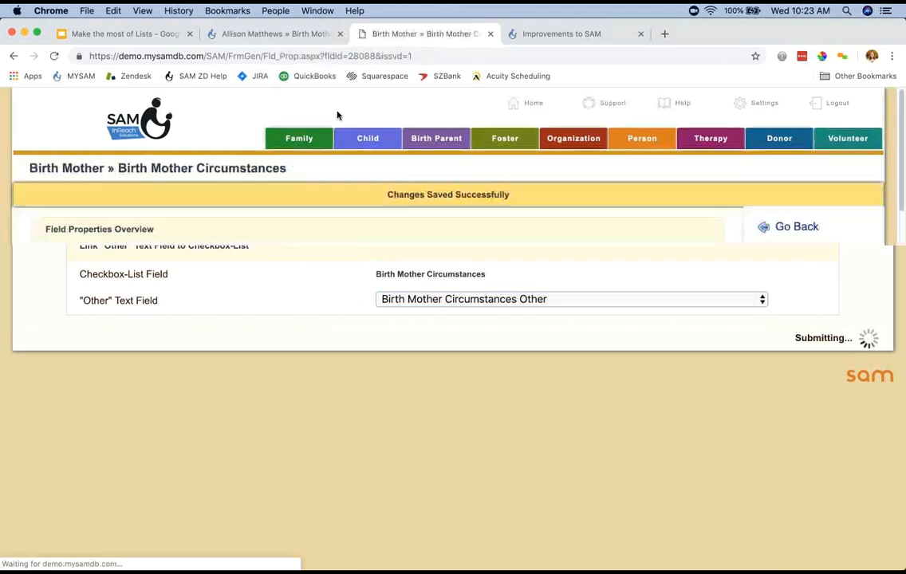
Review the Linked Fields section in the field properties and view the edit page for the linked "Other" text field.
scroll(337, 116, down, 1)
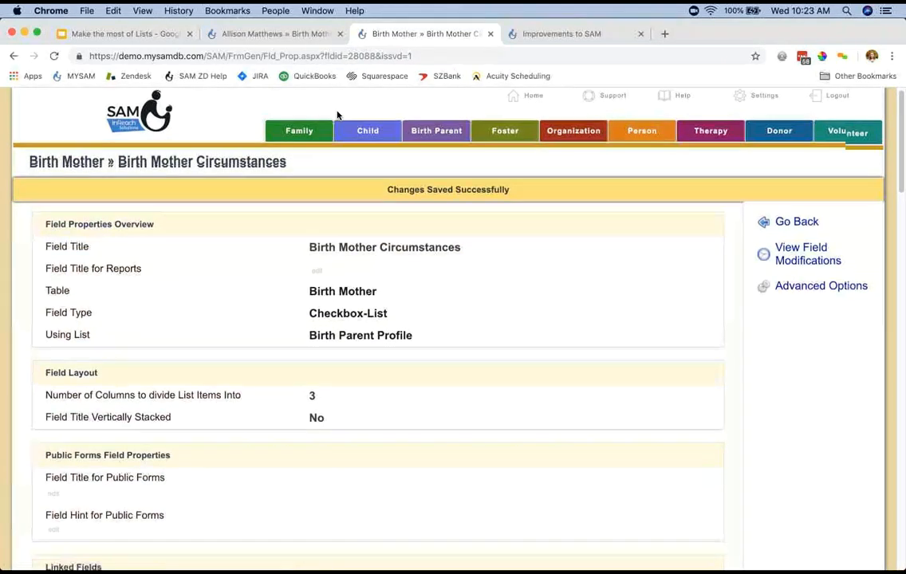
scroll(337, 116, down, 5)
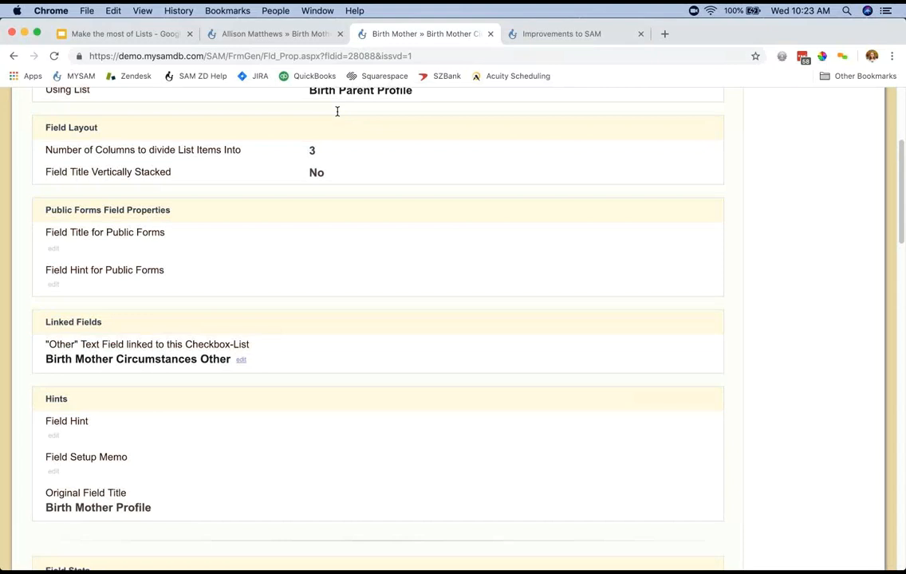
triple_click(74, 322)
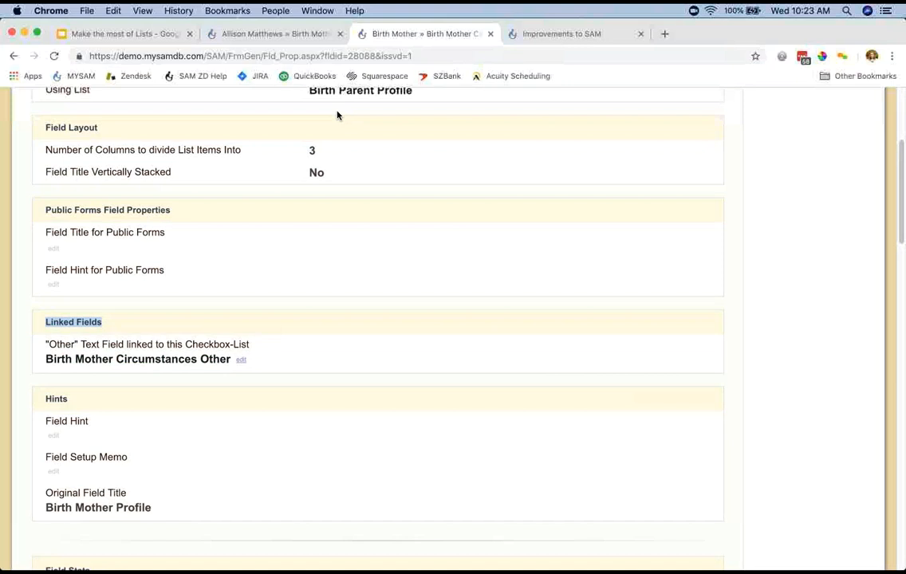
click(241, 360)
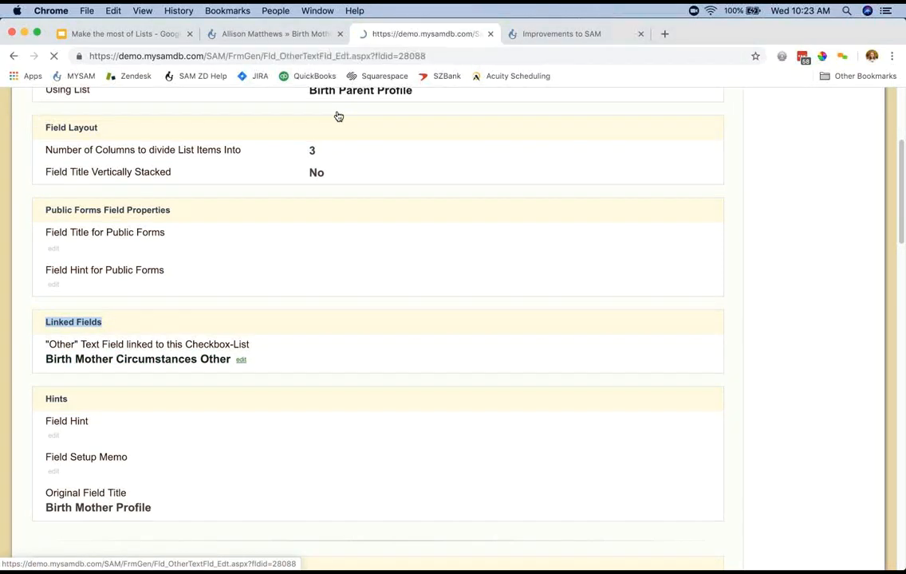
key(super+Left)
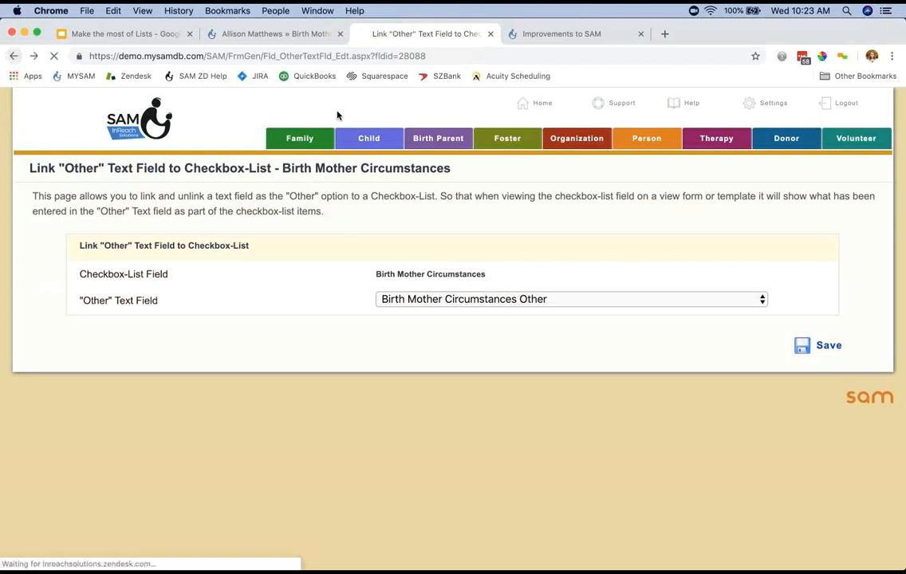
Leave the Improvements to SAM survey page without saving and return to the birth mother's Demographics section.
key(ctrl+shift+Tab)
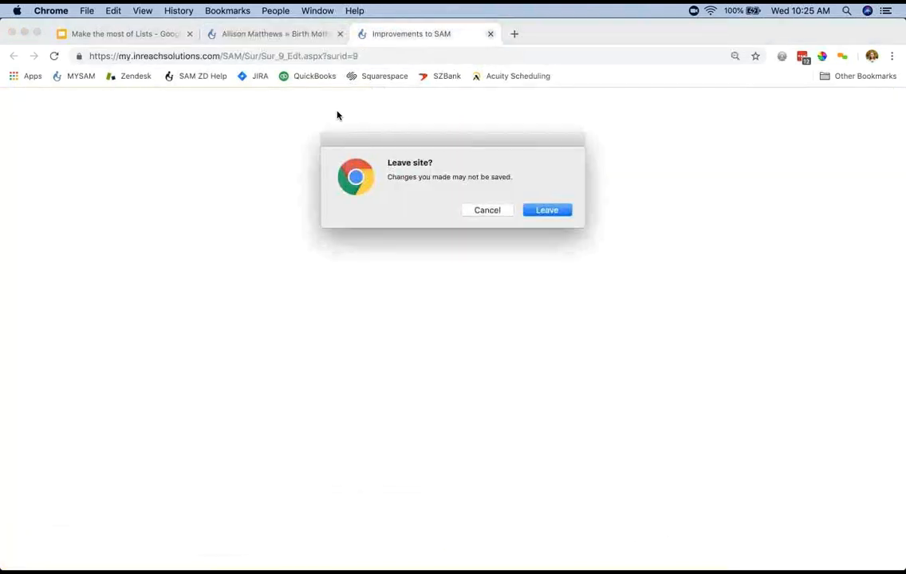
key(Return)
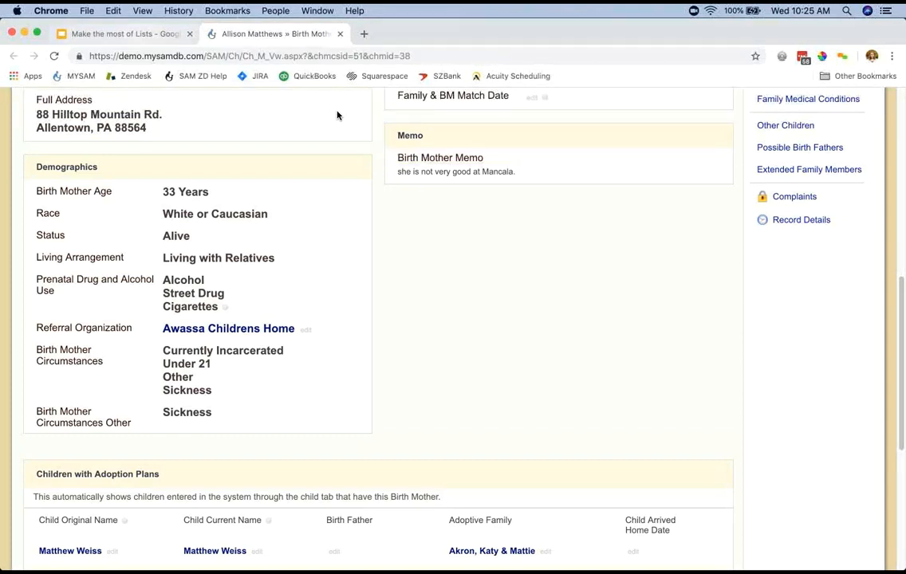
Switch to the Google Slides presentation, advance through "Merge List Items" to "Automate Lists with Auto Actions", and exit the slideshow.
key(ctrl+shift+Tab)
key(Right)
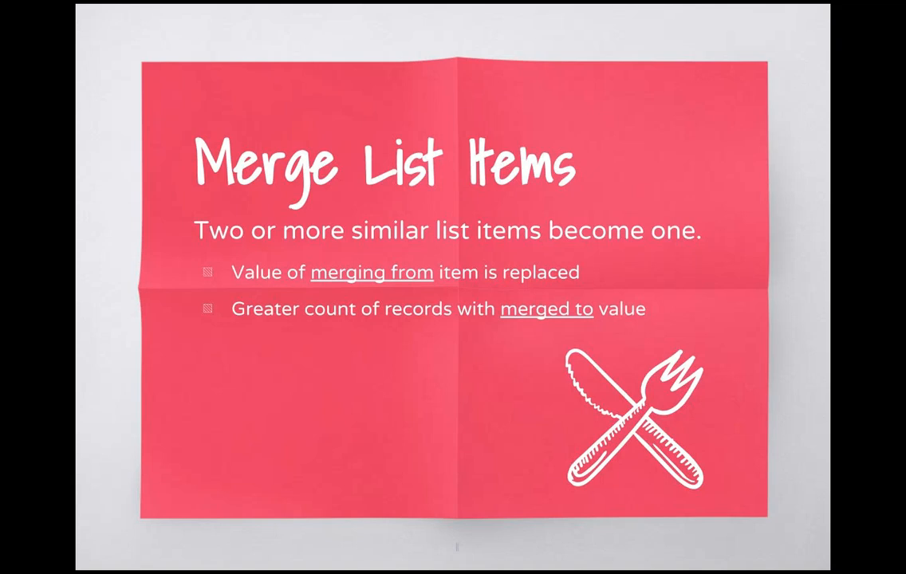
click(338, 116)
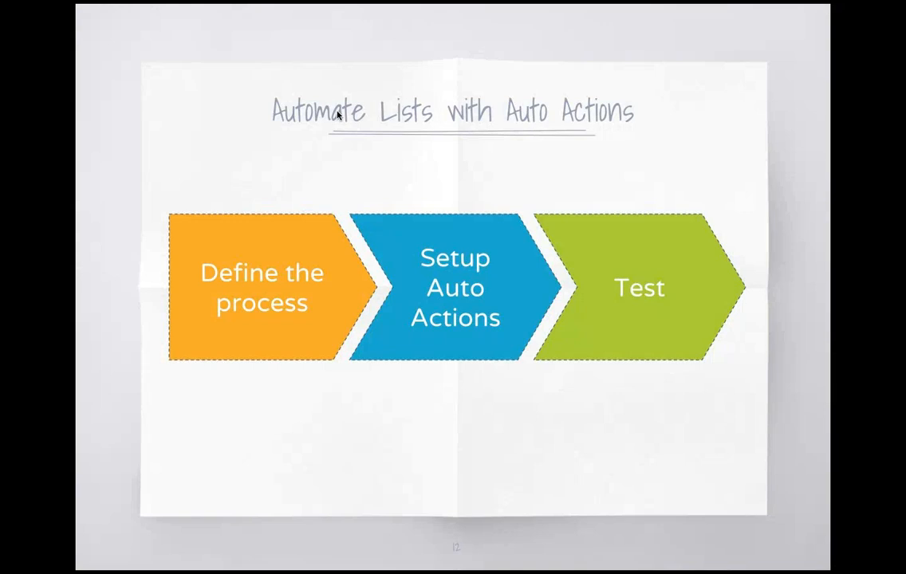
key(Escape)
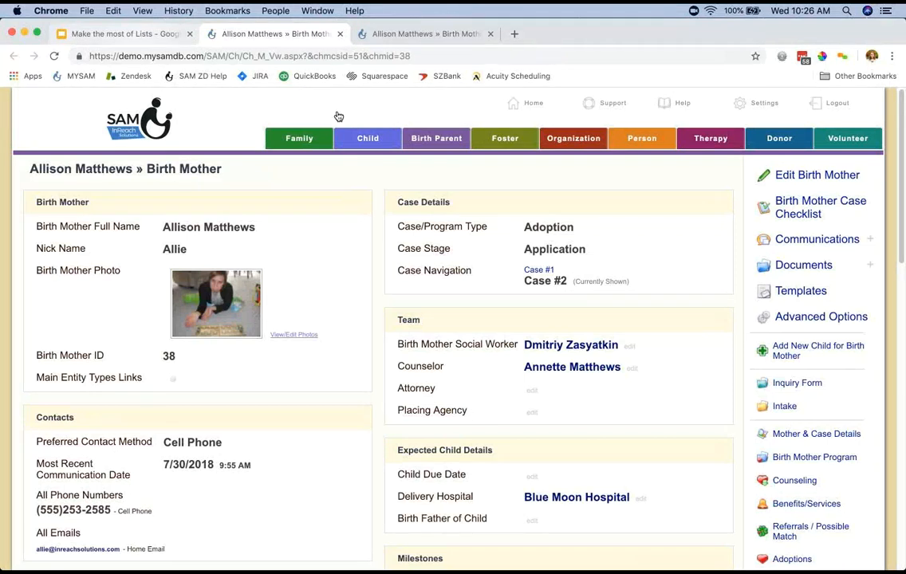
Search the Family records by last name and open the cover page of the family in Seattle, WA.
click(320, 134)
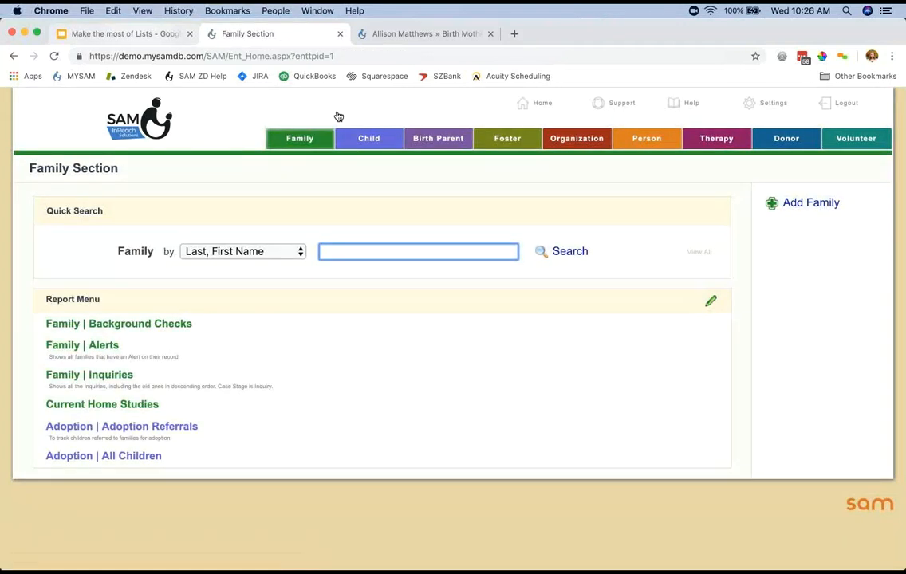
text(williams)
key(Return)
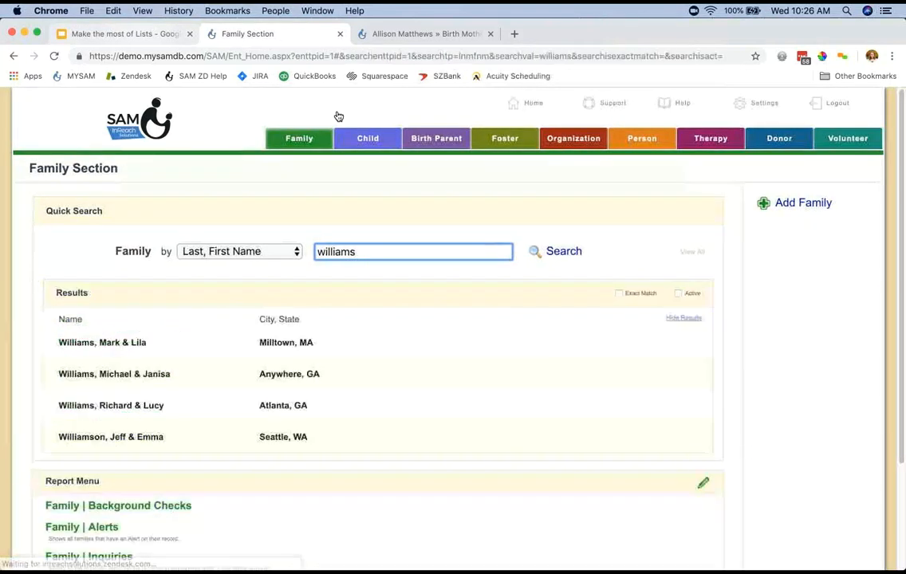
click(111, 437)
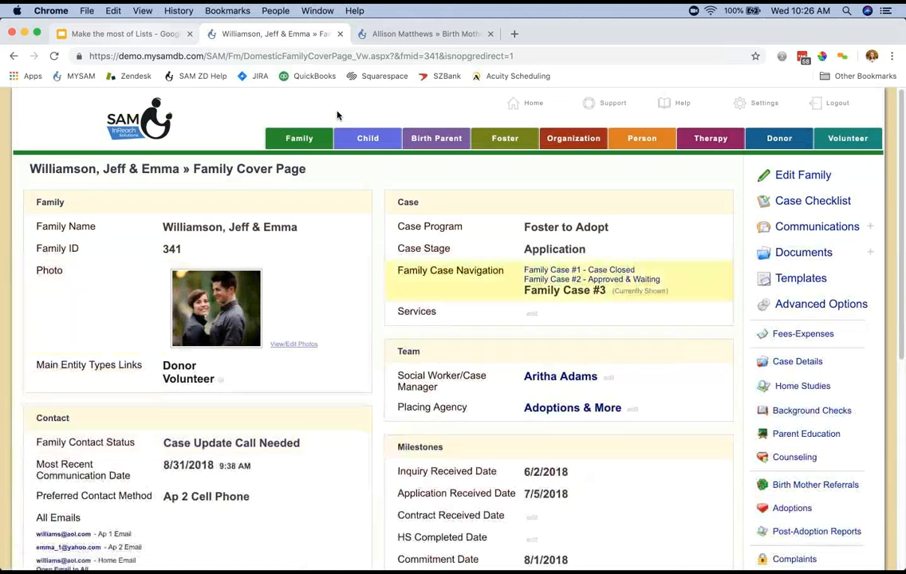
View the available options of the family's Case Stage field without changing the stage, and open its field properties.
click(554, 249)
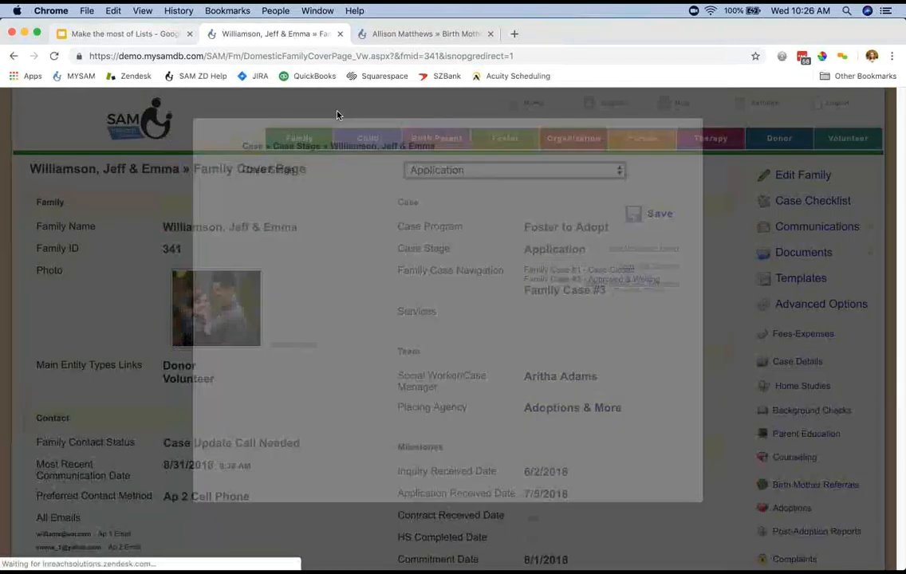
click(515, 171)
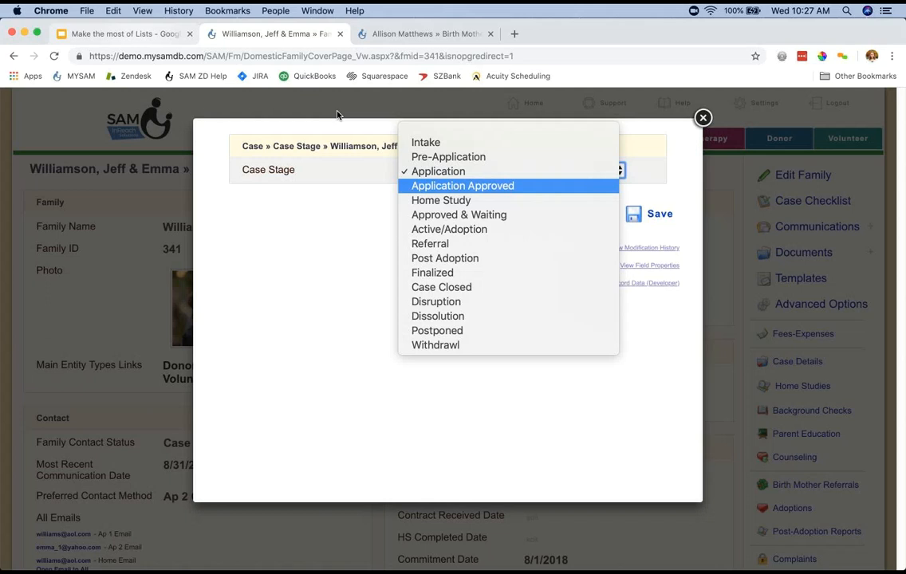
click(338, 116)
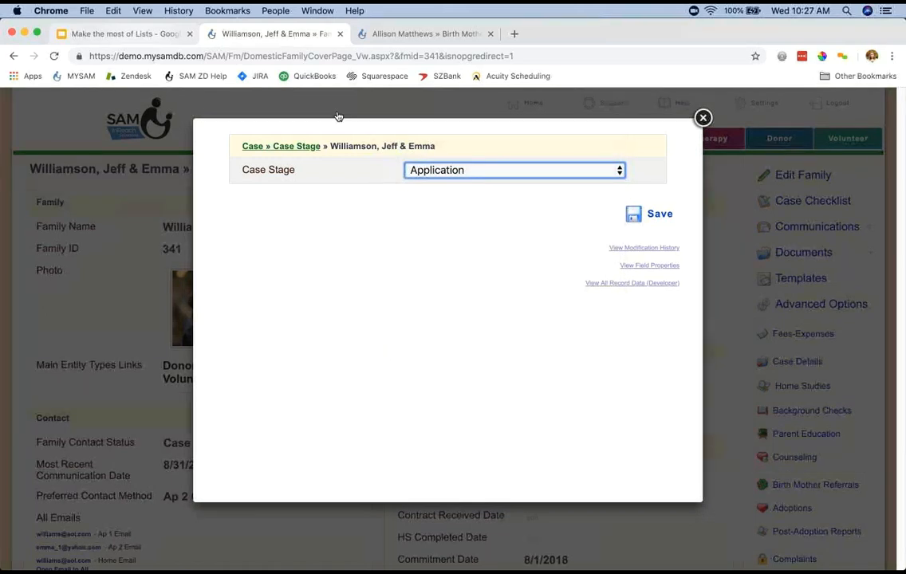
click(303, 146)
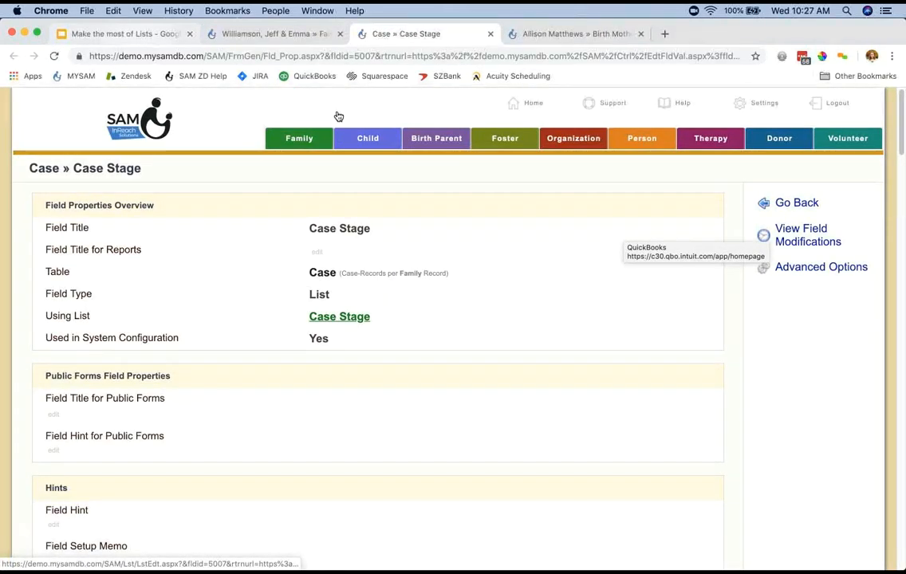
Open the Case Stage list used by the field and go to its advanced option for merging list items.
click(339, 317)
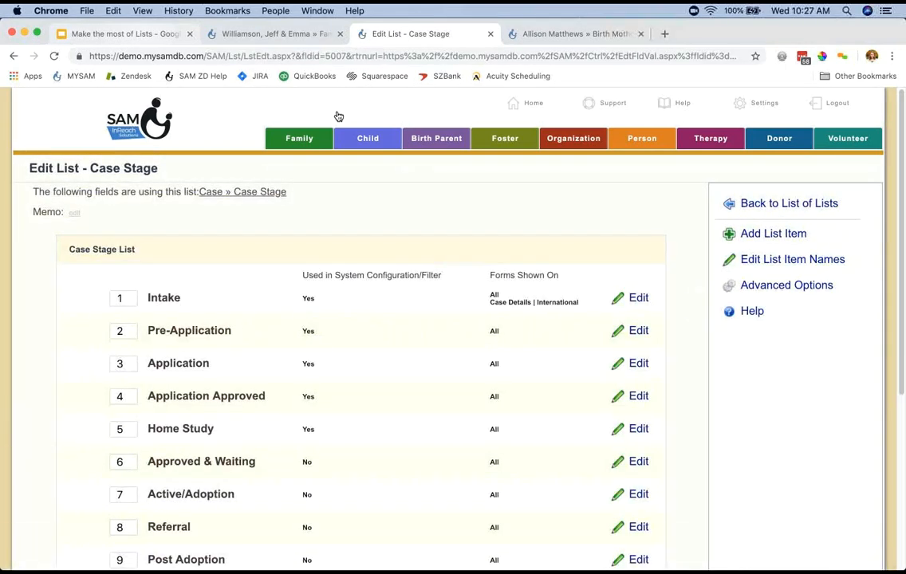
click(787, 285)
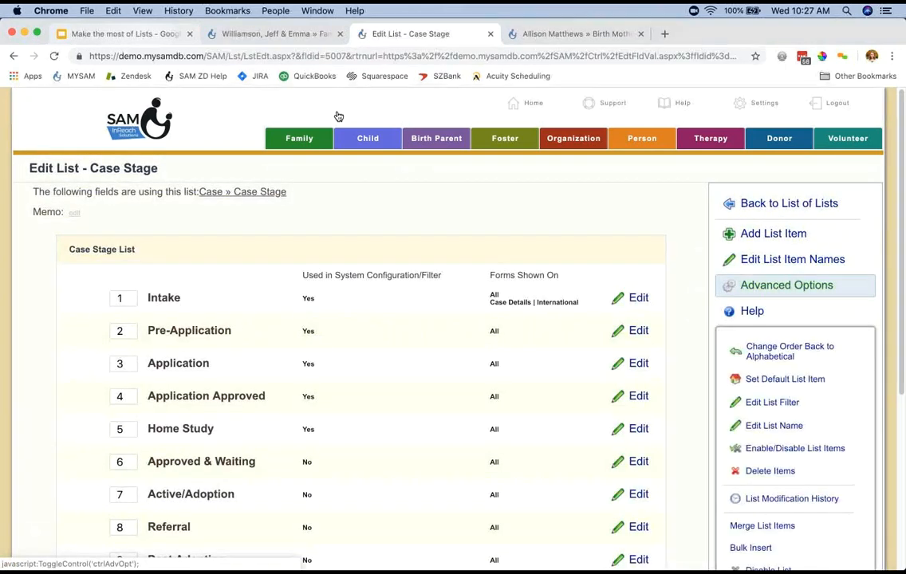
scroll(766, 287, down, 3)
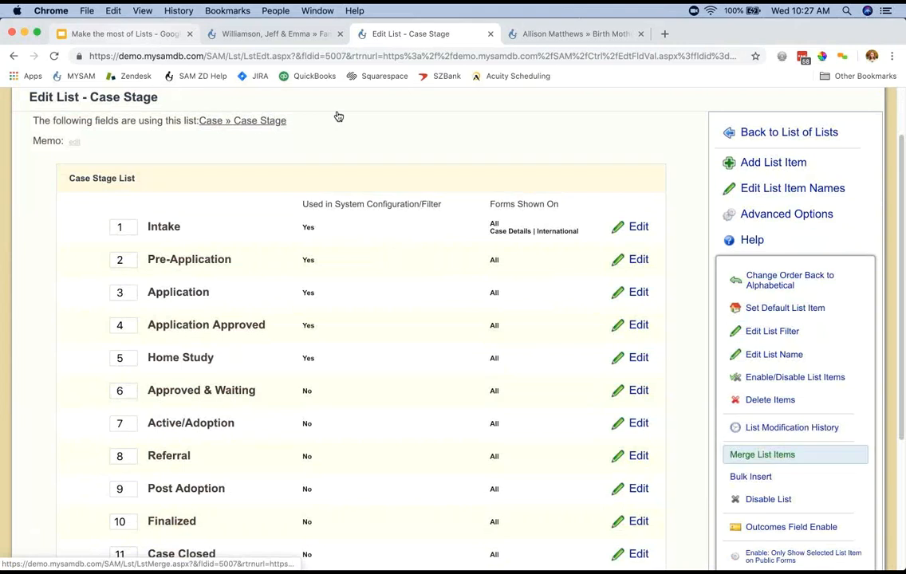
click(763, 455)
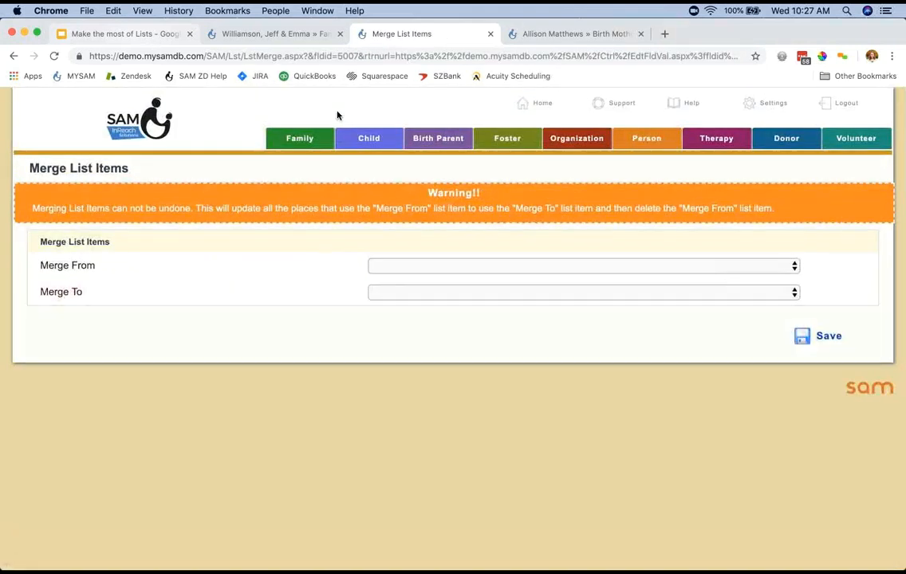
Set the merge to go from "Application Approved" to "Home Study".
click(583, 266)
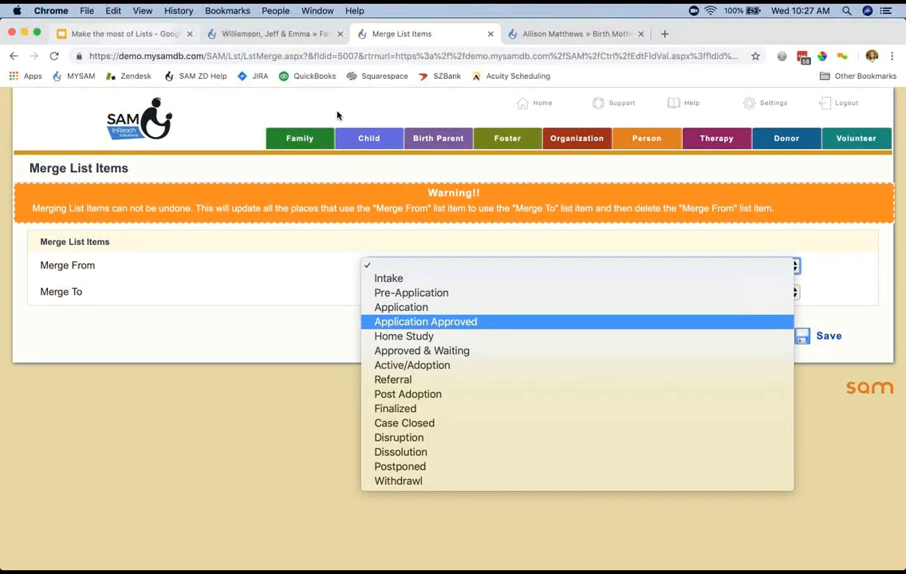
click(426, 322)
click(582, 292)
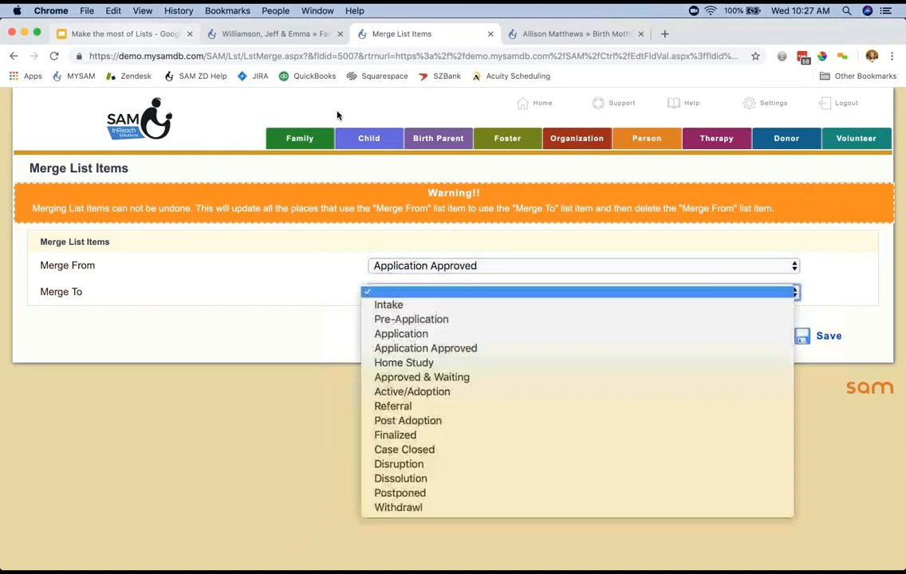
click(403, 363)
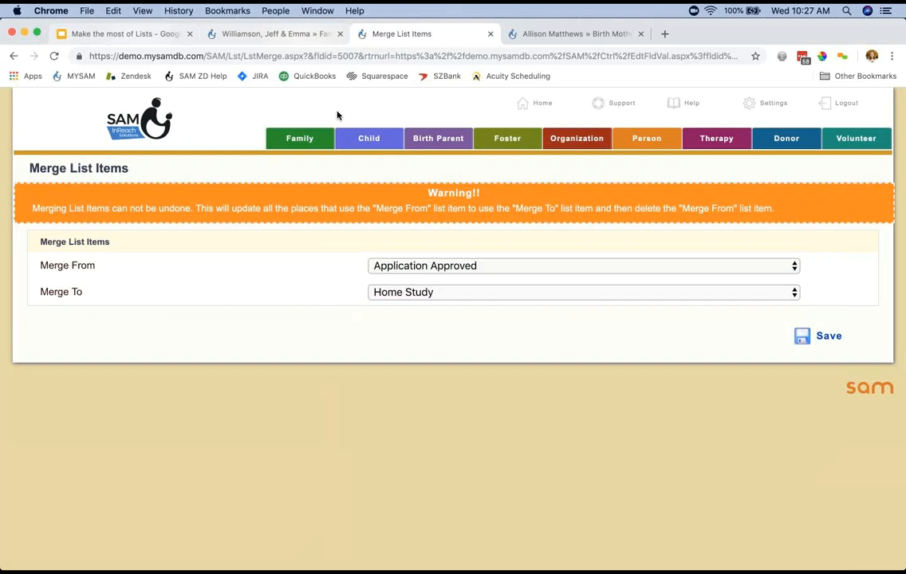
Open the Case Stage field properties separately and examine the record counts for Application Approved and Home Study.
key(ctrl+shift+Tab)
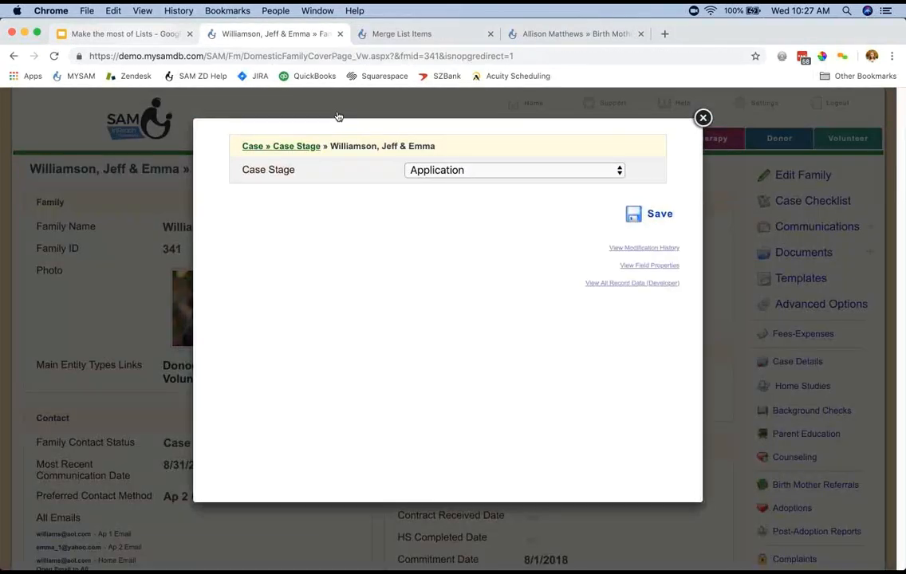
click(300, 146)
scroll(338, 116, down, 2)
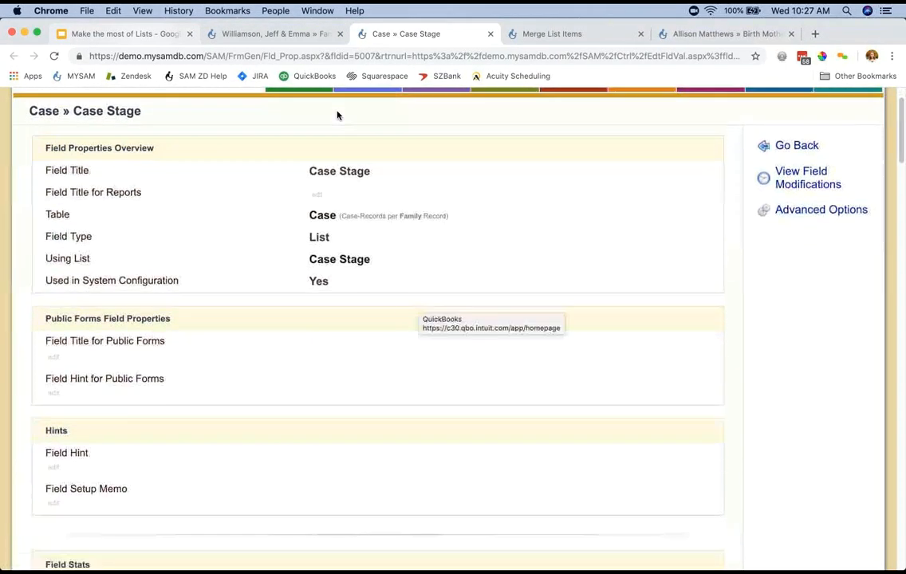
scroll(338, 116, down, 5)
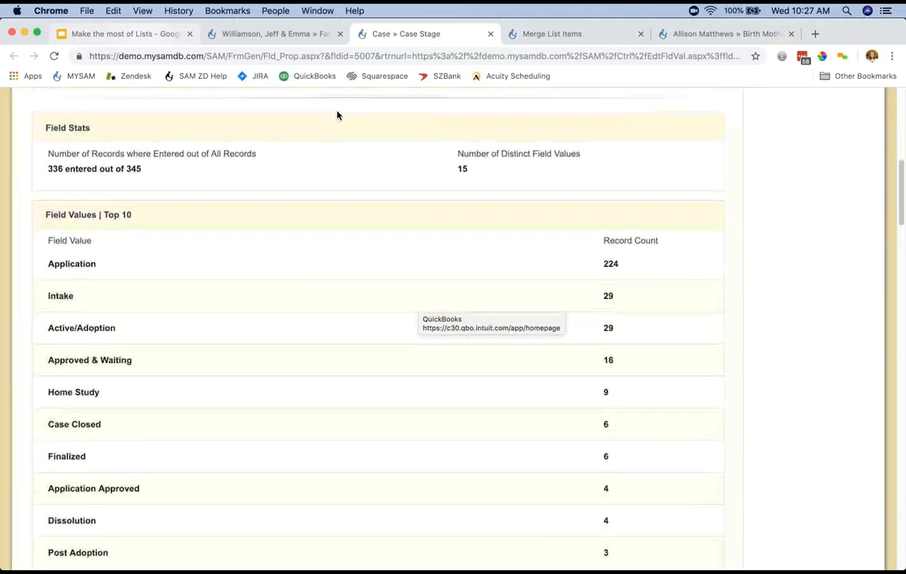
scroll(337, 116, down, 2)
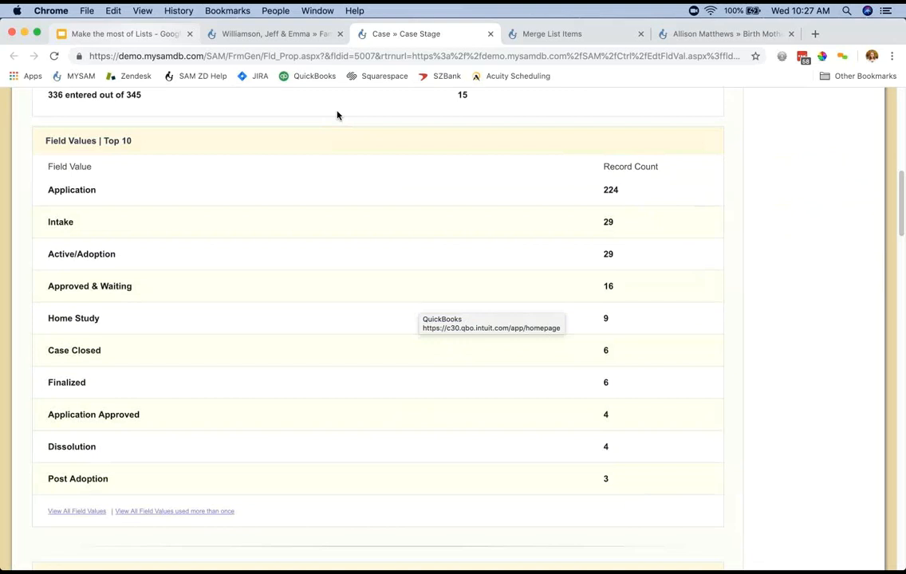
drag(140, 415, 609, 415)
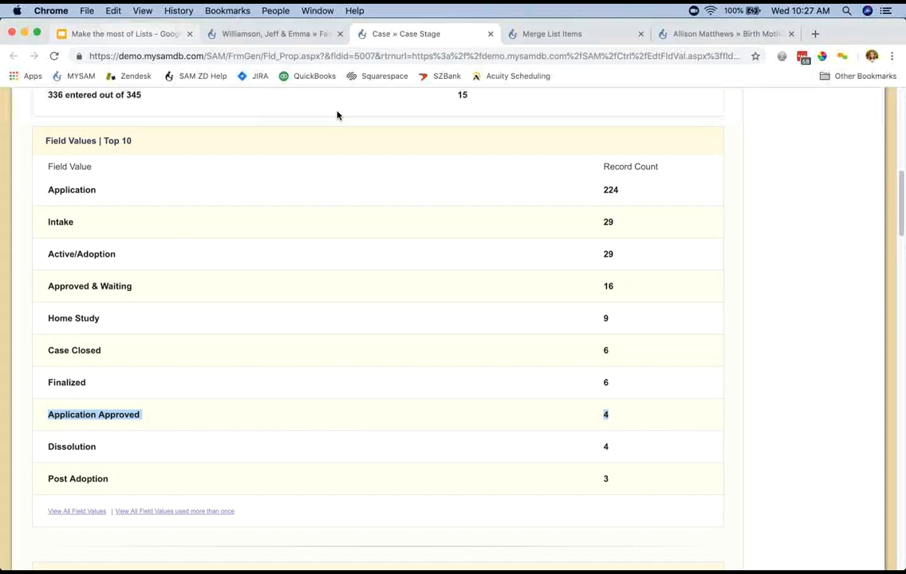
triple_click(73, 318)
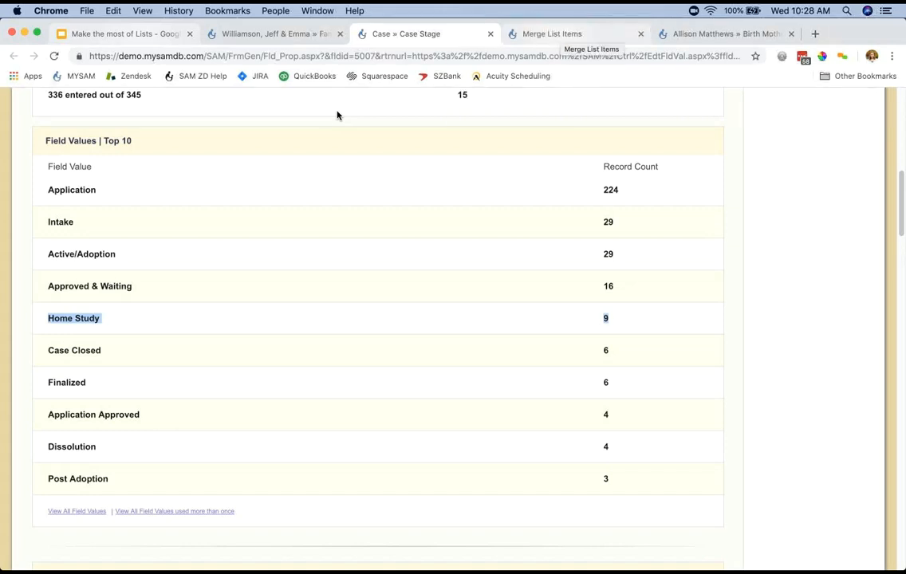
Return to the prepared merge, save and confirm merging Application Approved into Home Study, and review the Case Stage list.
click(552, 34)
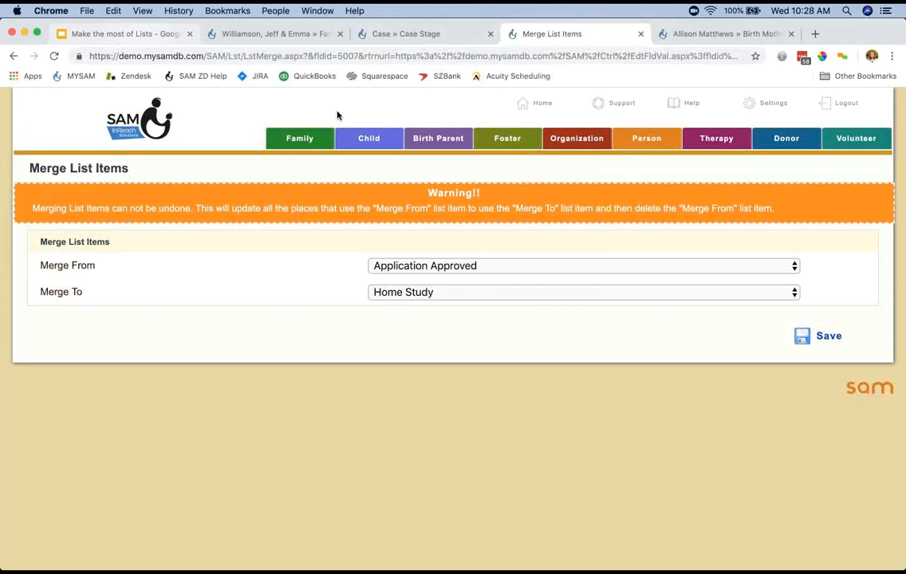
drag(129, 169, 29, 168)
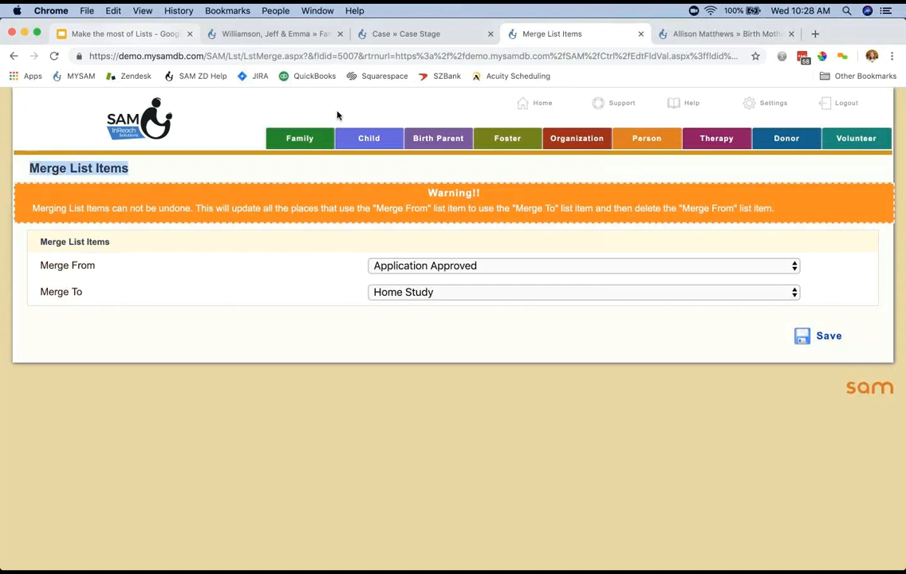
click(819, 335)
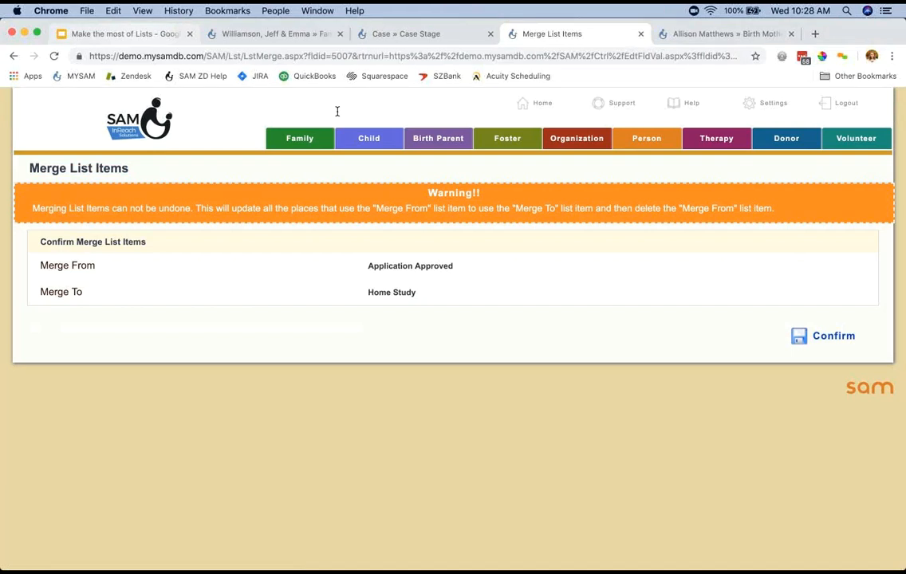
drag(40, 265, 95, 265)
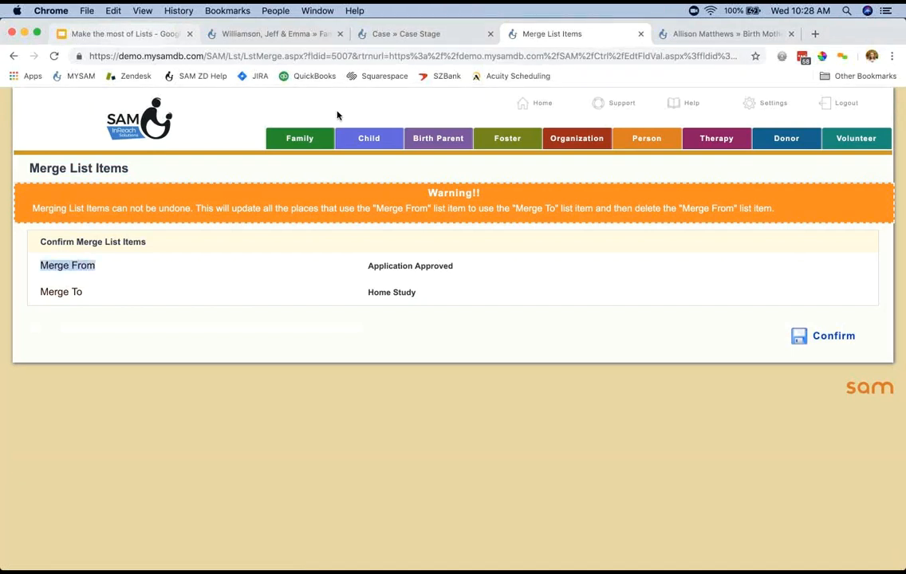
drag(47, 292, 82, 292)
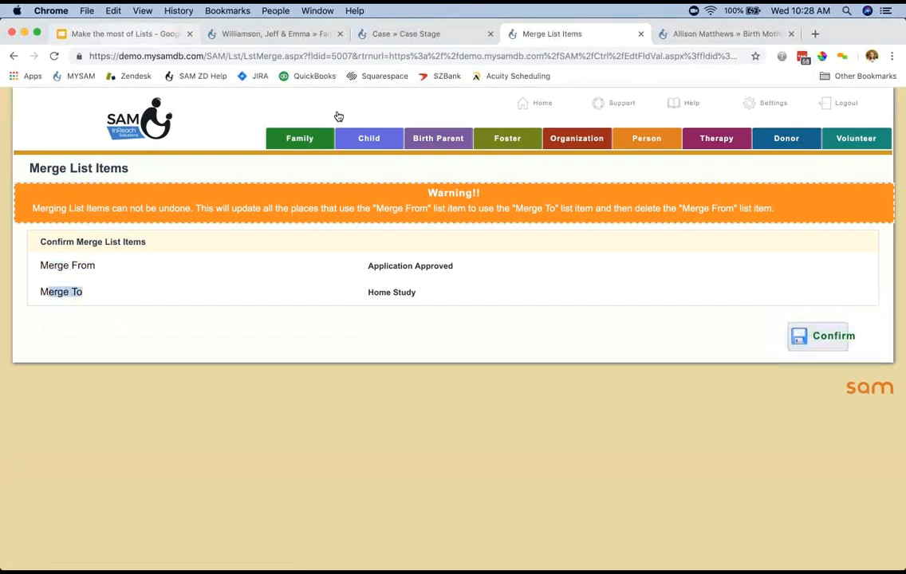
click(825, 337)
scroll(337, 115, down, 5)
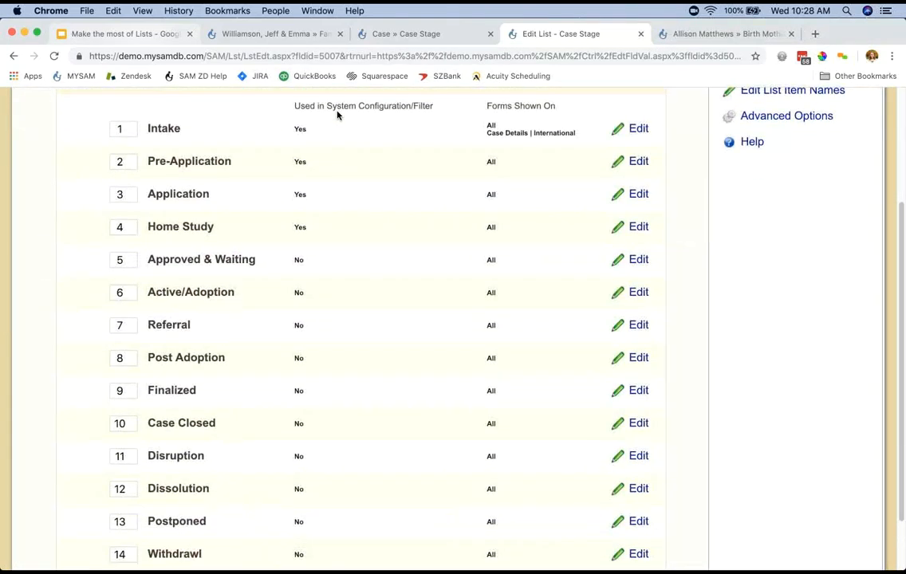
scroll(337, 116, down, 2)
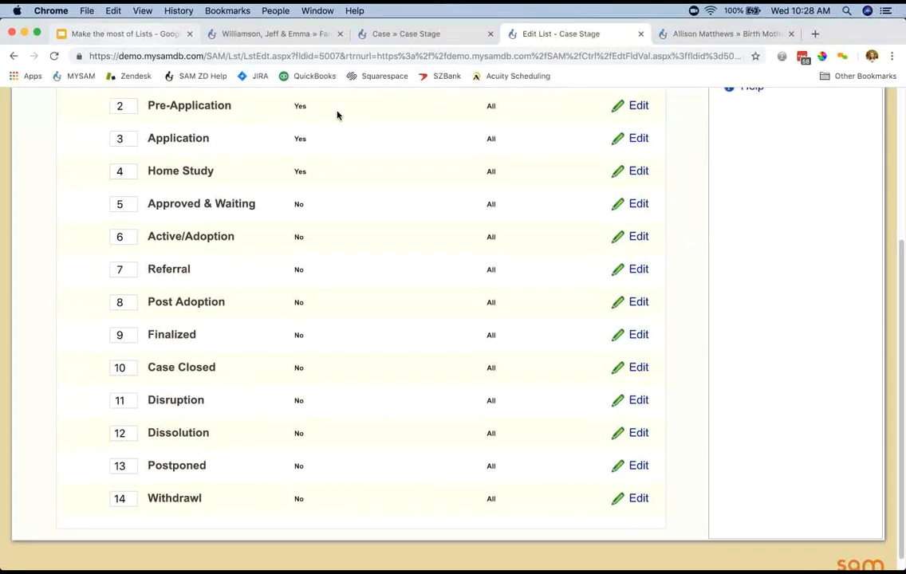
Reload the Case Stage field properties and check the Home Study record count under the top field values.
key(ctrl+shift+Tab)
key(super+r)
scroll(337, 116, down, 7)
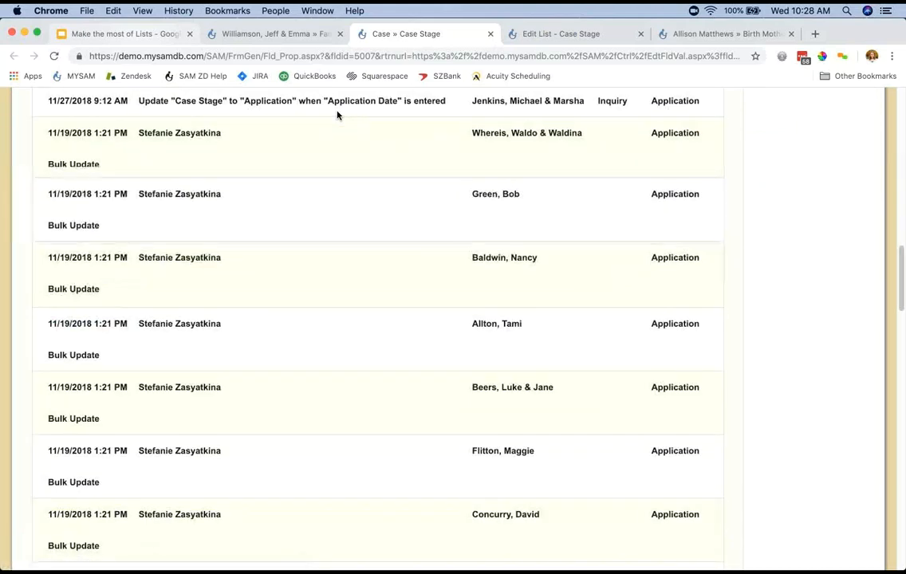
scroll(337, 116, up, 2)
scroll(336, 115, down, 2)
scroll(337, 116, down, 15)
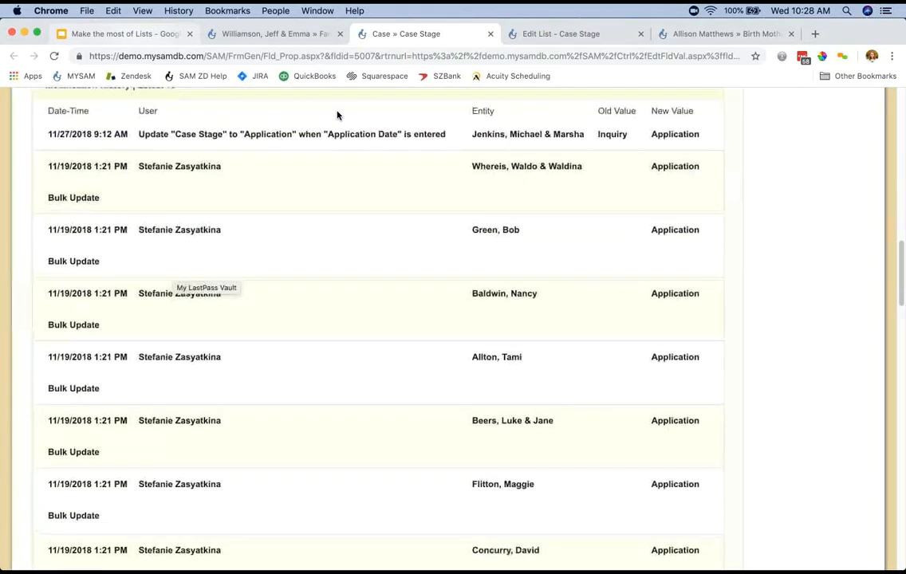
scroll(336, 116, up, 15)
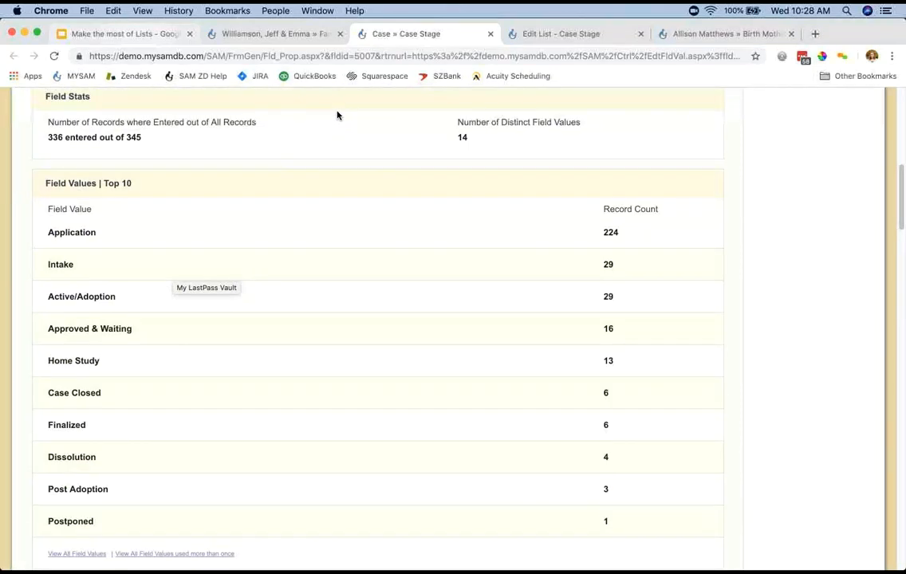
drag(48, 361, 613, 362)
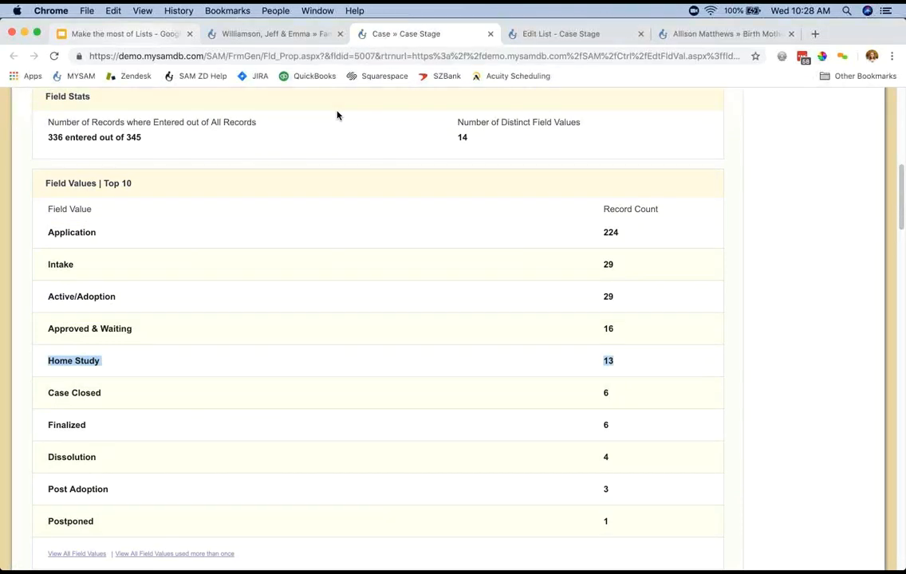
Return to the family's cover page, reopen its Case Stage field and look through the available stages.
click(275, 35)
click(703, 118)
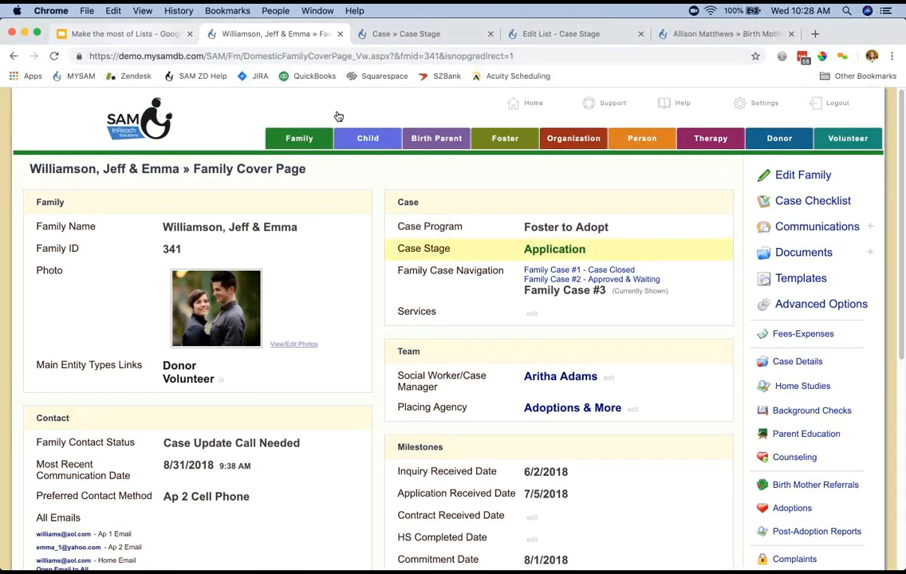
click(555, 250)
click(514, 170)
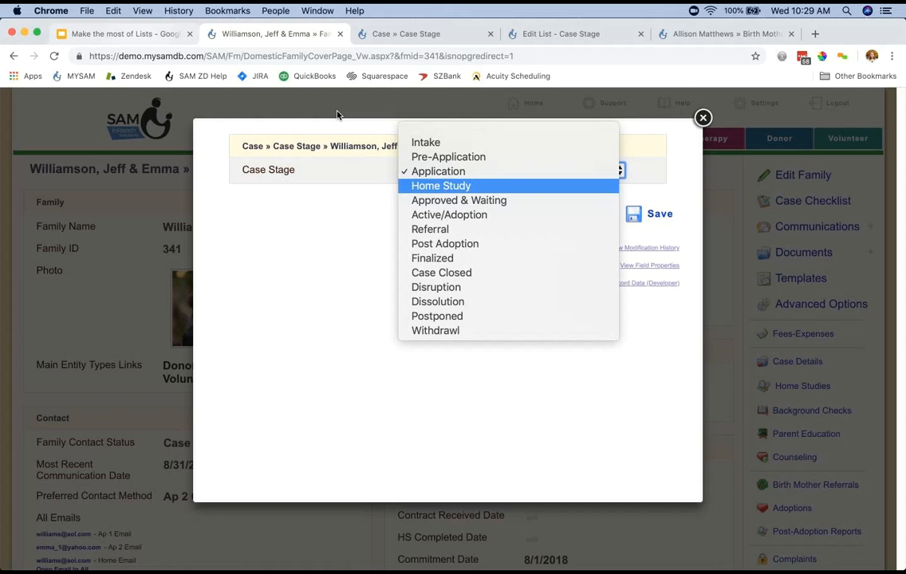
key(Up)
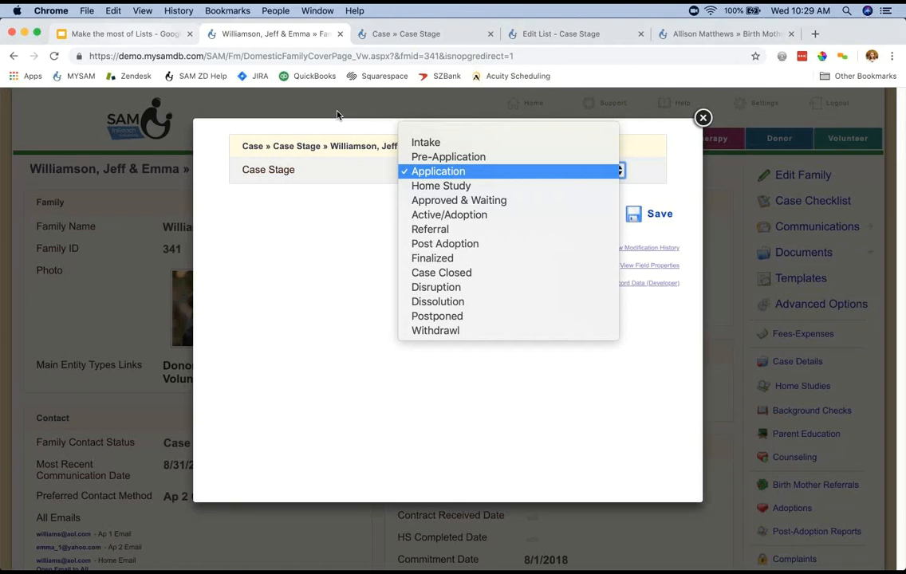
key(Down)
key(Down)
key(Down)
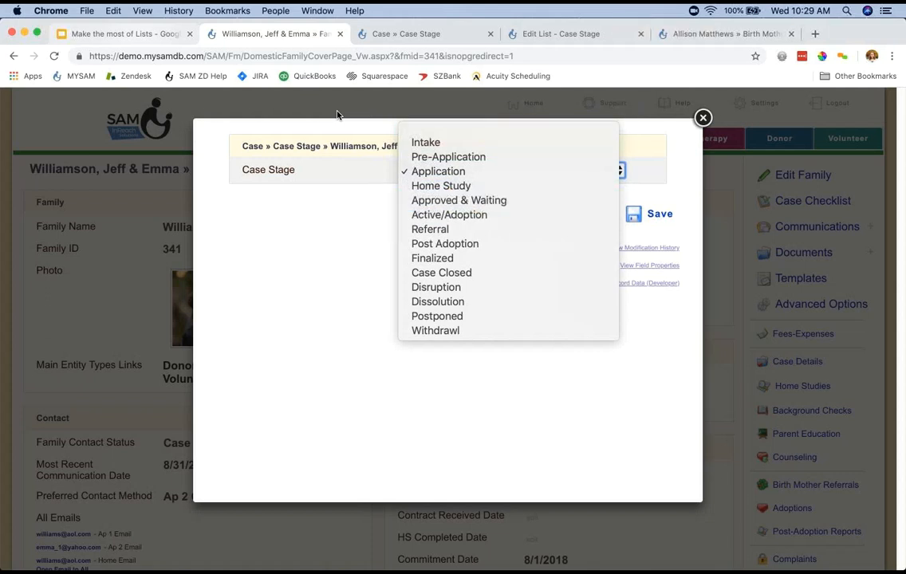
Close the Case Stage options without choosing a stage and switch to the Google Slides presentation.
key(Escape)
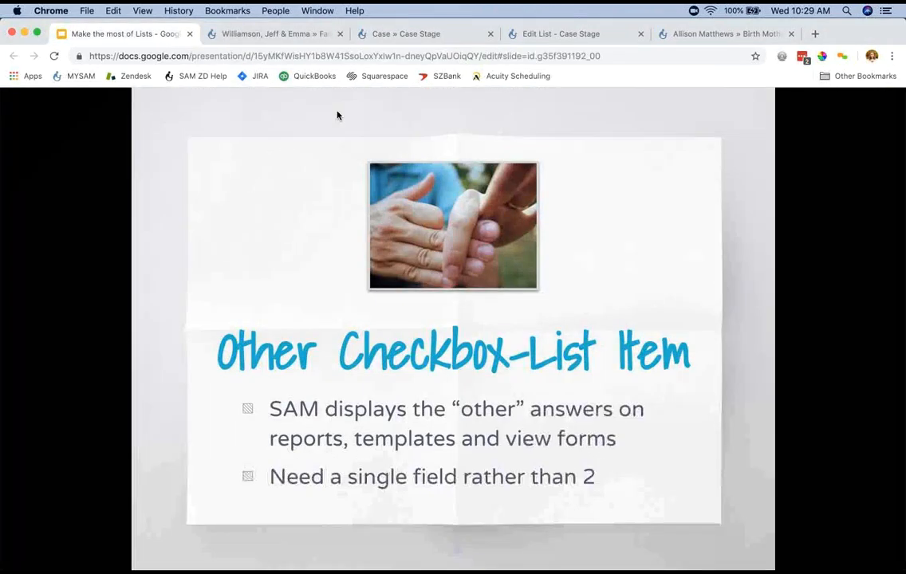
click(338, 116)
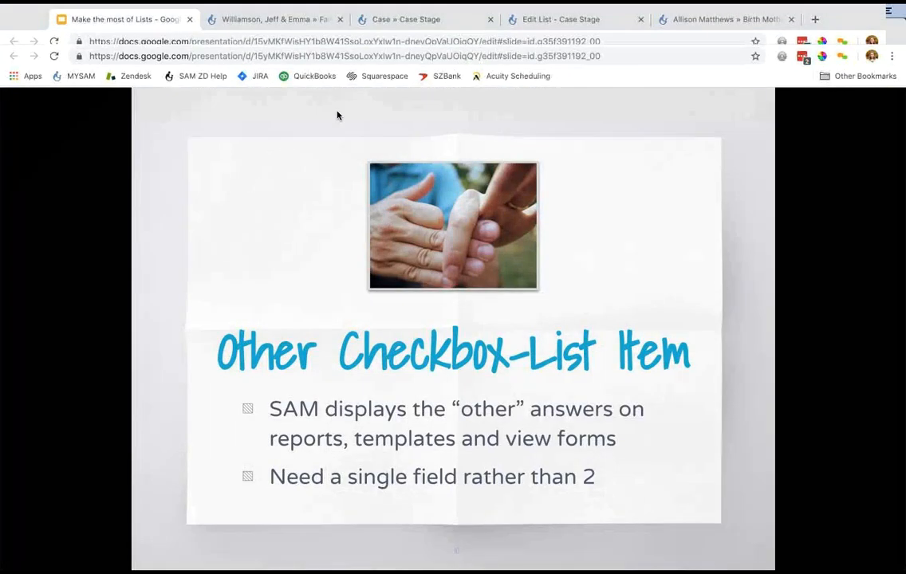